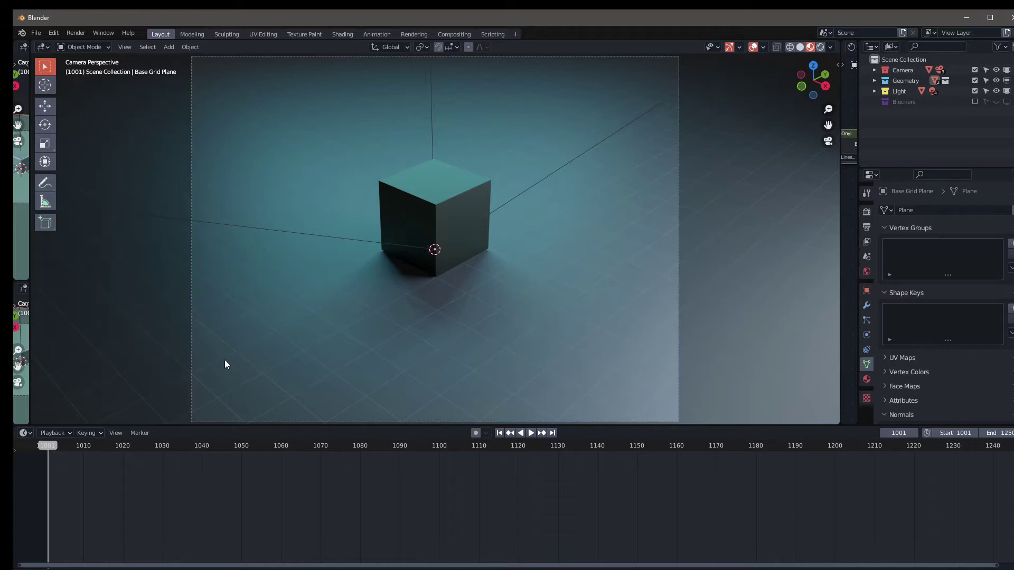
# Step: Turn the lower timeline area into an enlarged Asset Browser
pyautogui.click(26, 433)
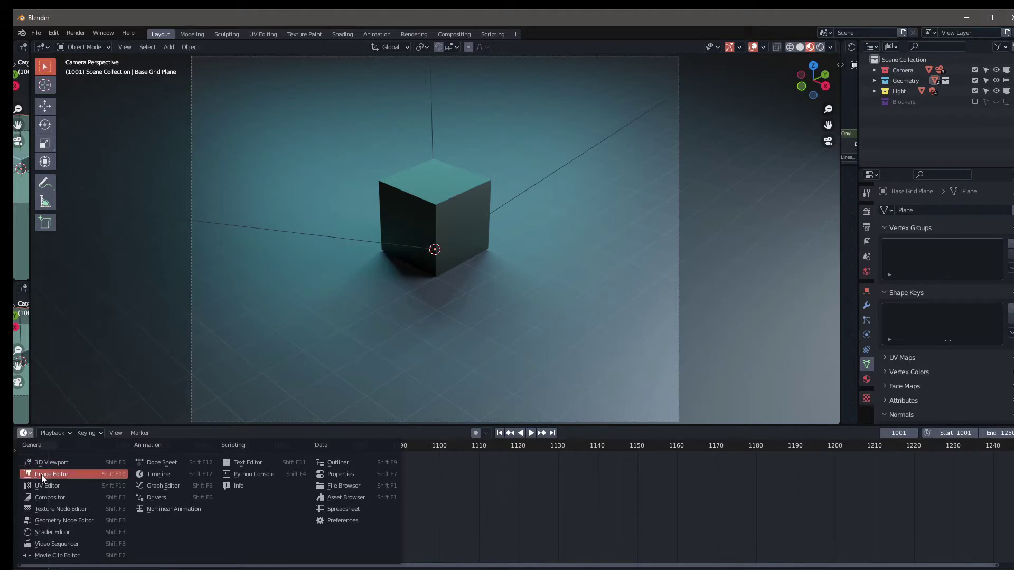
pyautogui.click(347, 498)
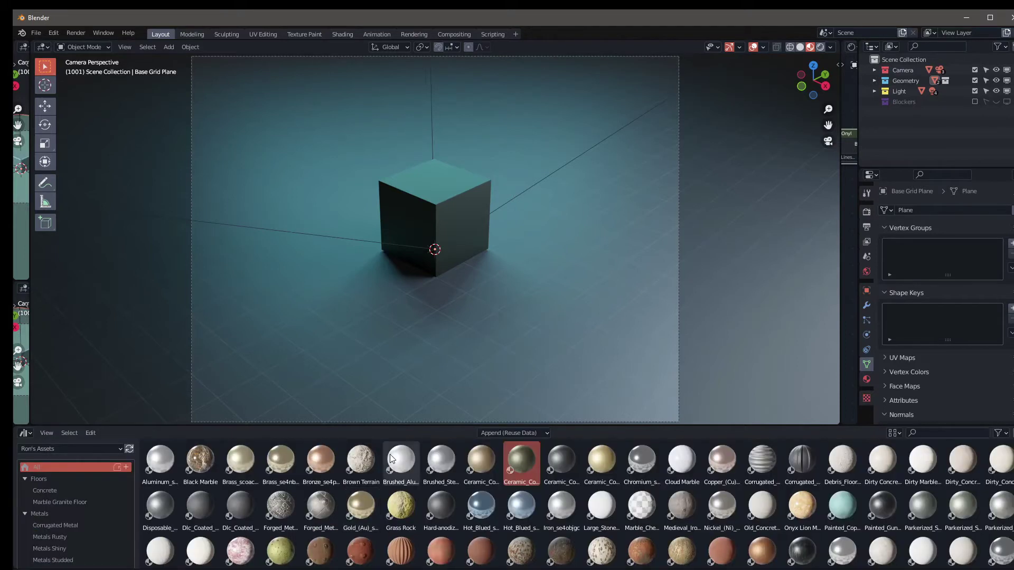
pyautogui.moveTo(421, 426); pyautogui.dragTo(421, 364)
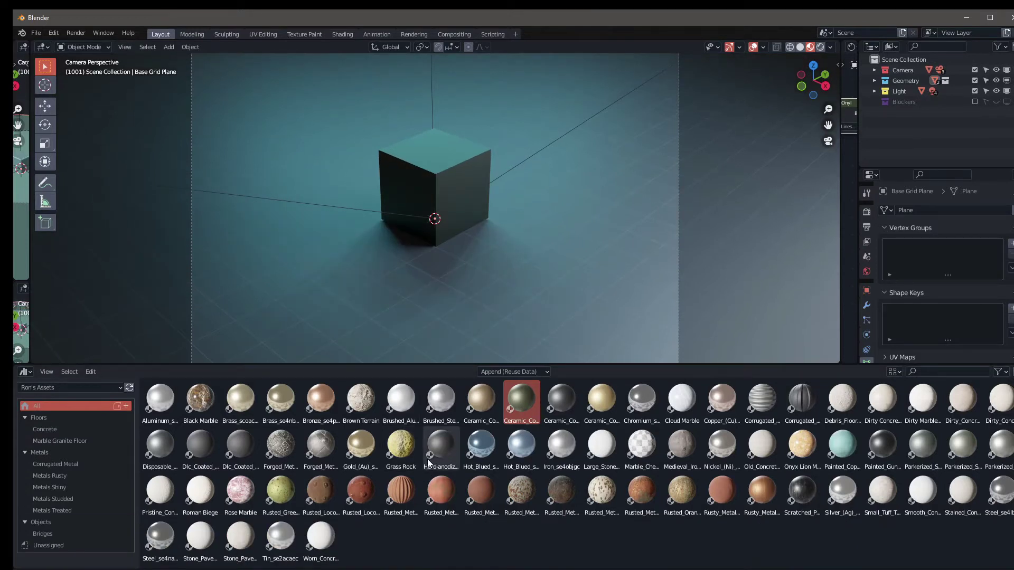
# Step: Drag the blue metallic Hot_Blued material onto the cube, then shrink the browser
pyautogui.click(484, 449)
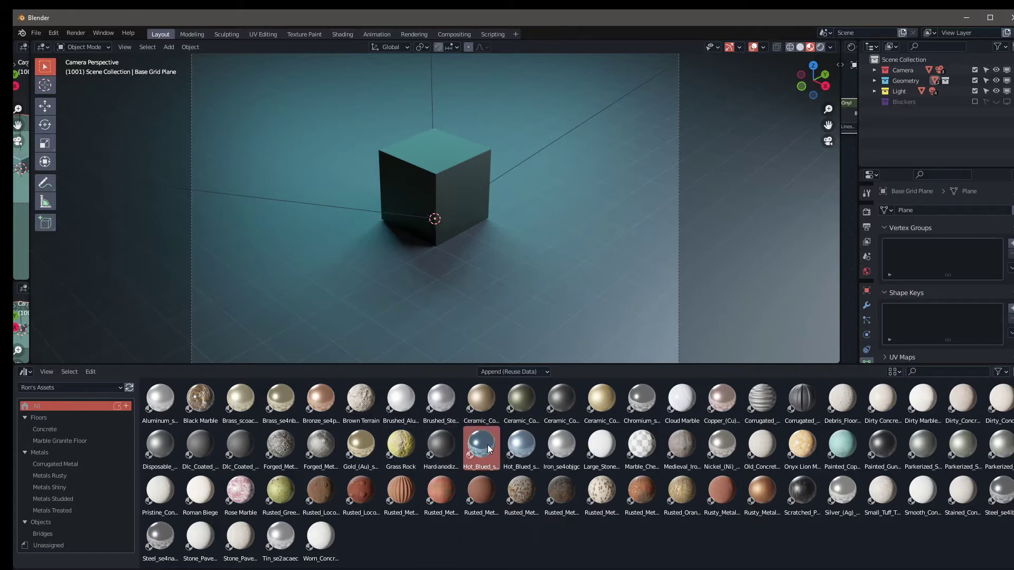
pyautogui.moveTo(488, 449); pyautogui.dragTo(466, 234)
pyautogui.moveTo(448, 196); pyautogui.dragTo(450, 201)
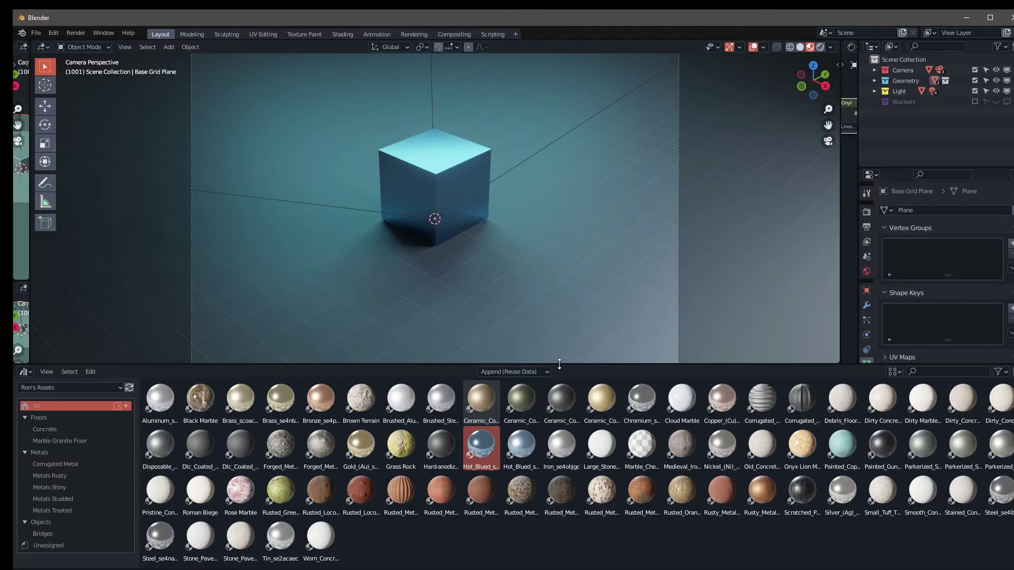
pyautogui.moveTo(559, 364); pyautogui.dragTo(546, 507)
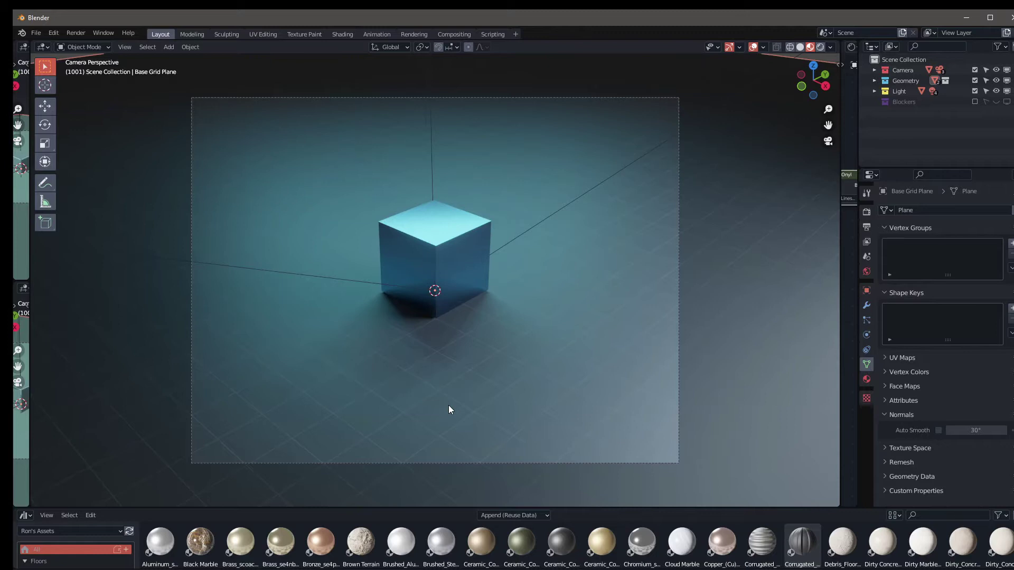
pyautogui.click(53, 34)
pyautogui.click(101, 190)
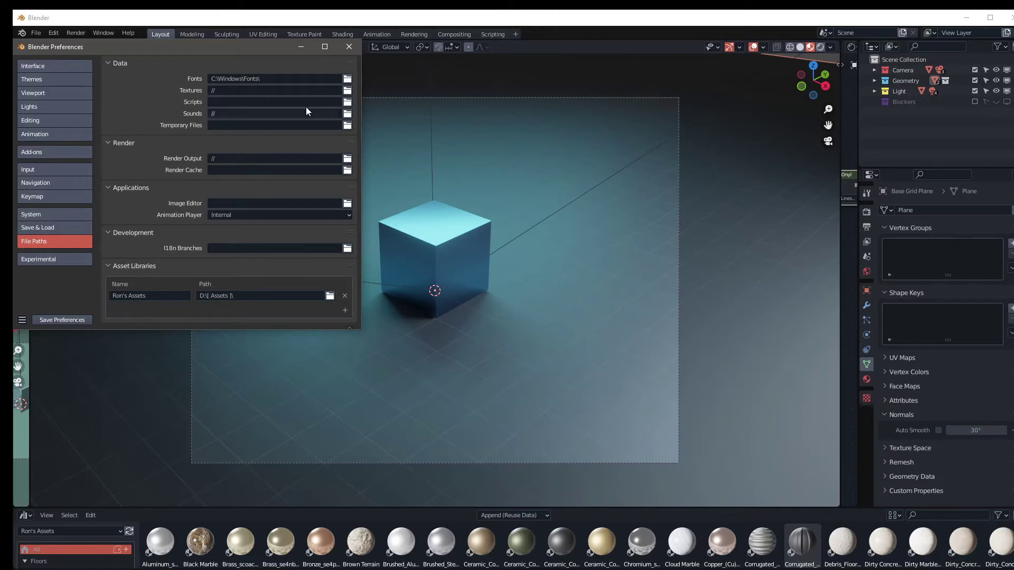
pyautogui.click(341, 50)
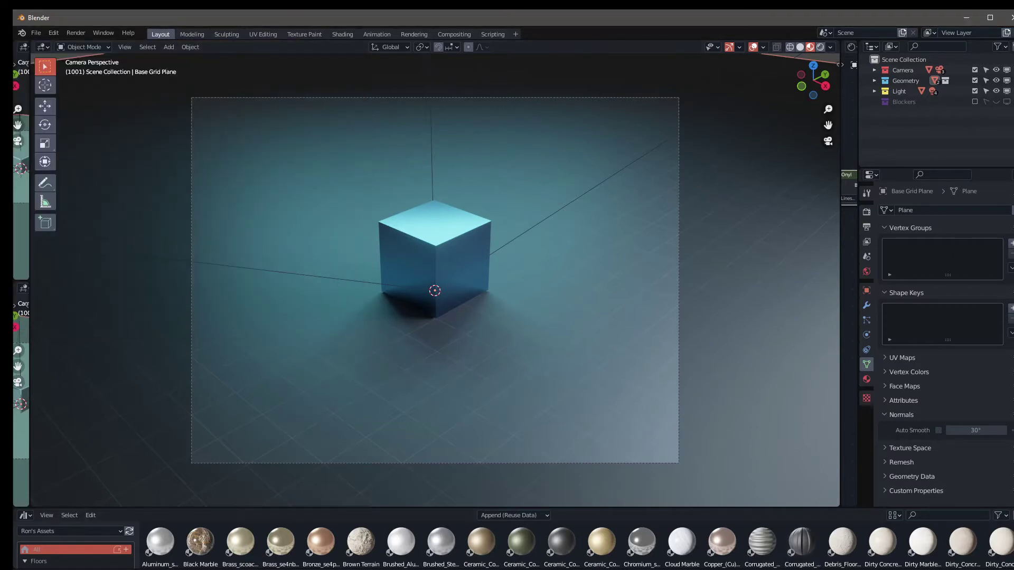
# Step: In File Explorer, go up to [ Assets ] and open the Materials folder
pyautogui.click(260, 568)
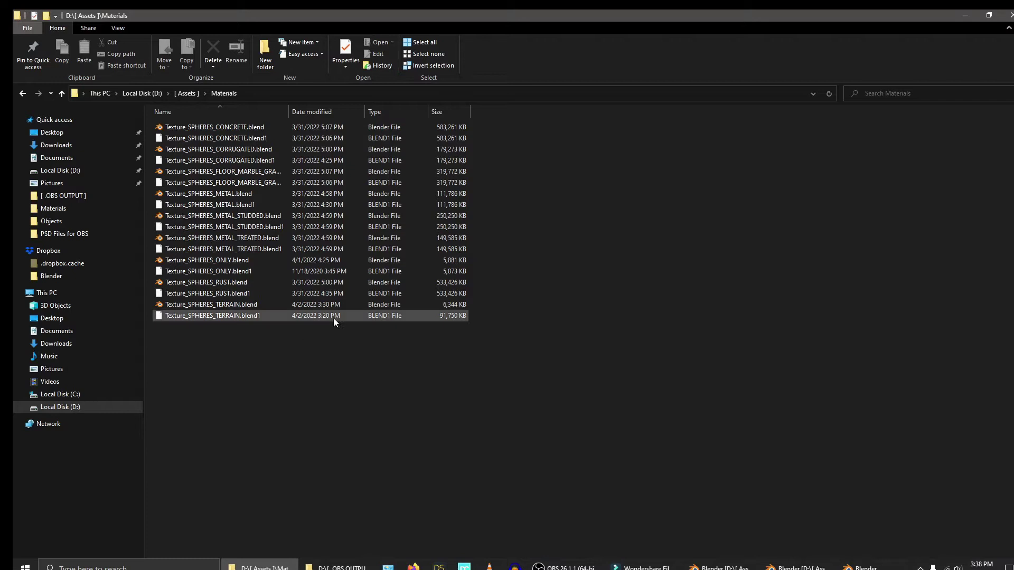
pyautogui.click(188, 94)
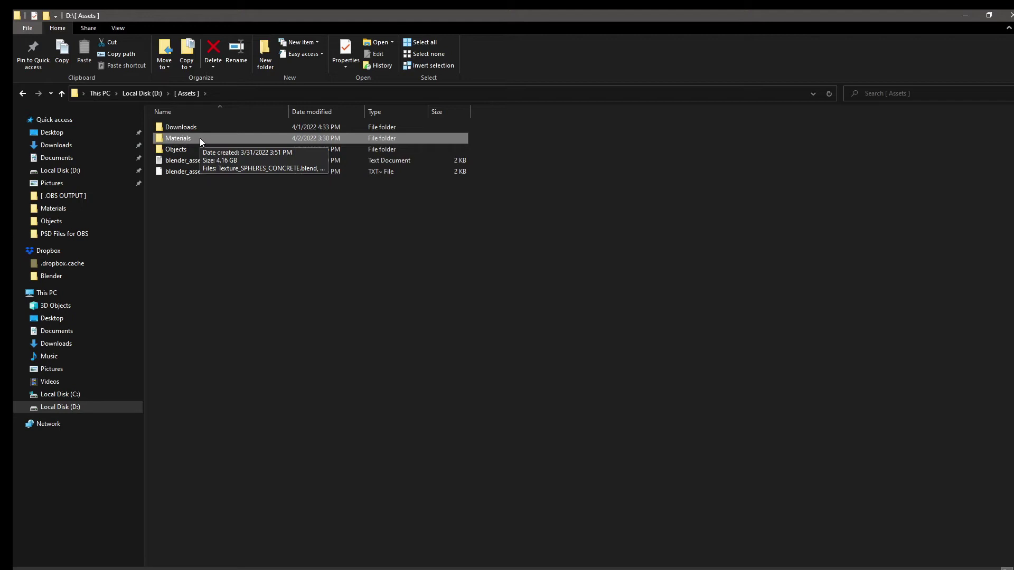
pyautogui.doubleClick(199, 137)
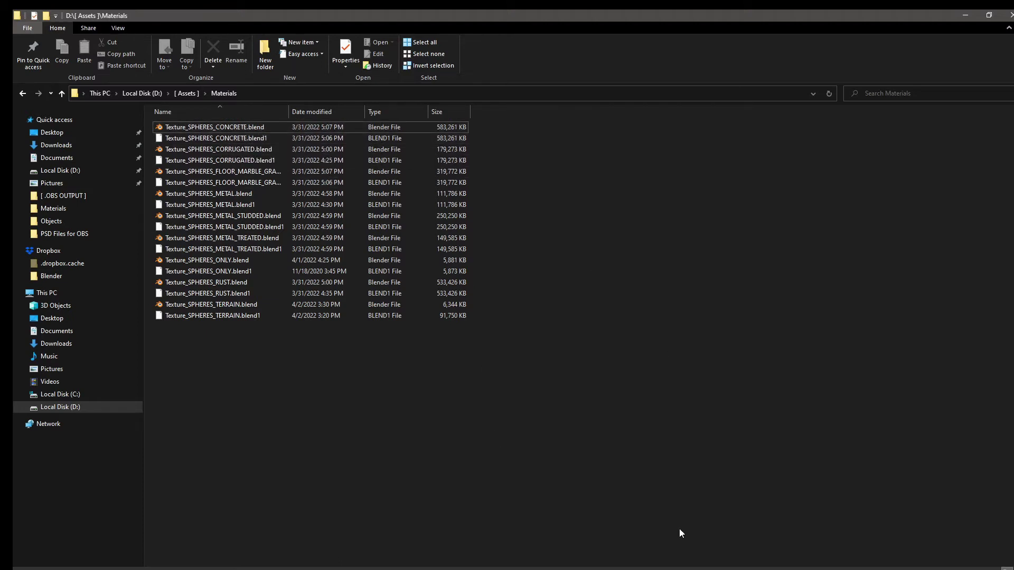
# Step: Bring the Texture_SPHERES_CONCRETE.blend Blender window to the front
pyautogui.moveTo(681, 569)
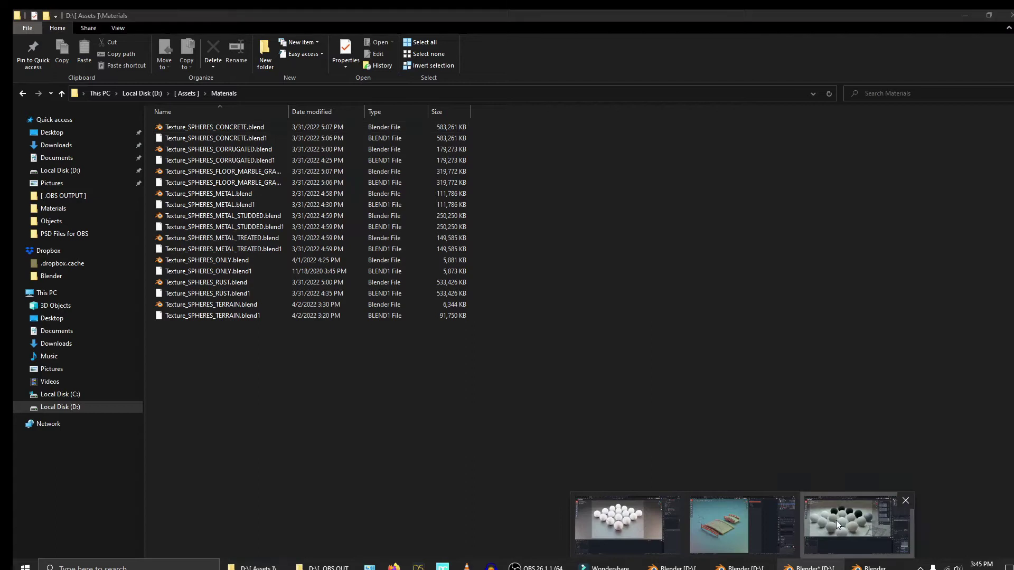
pyautogui.click(853, 520)
pyautogui.scroll(-2, 550, 324)
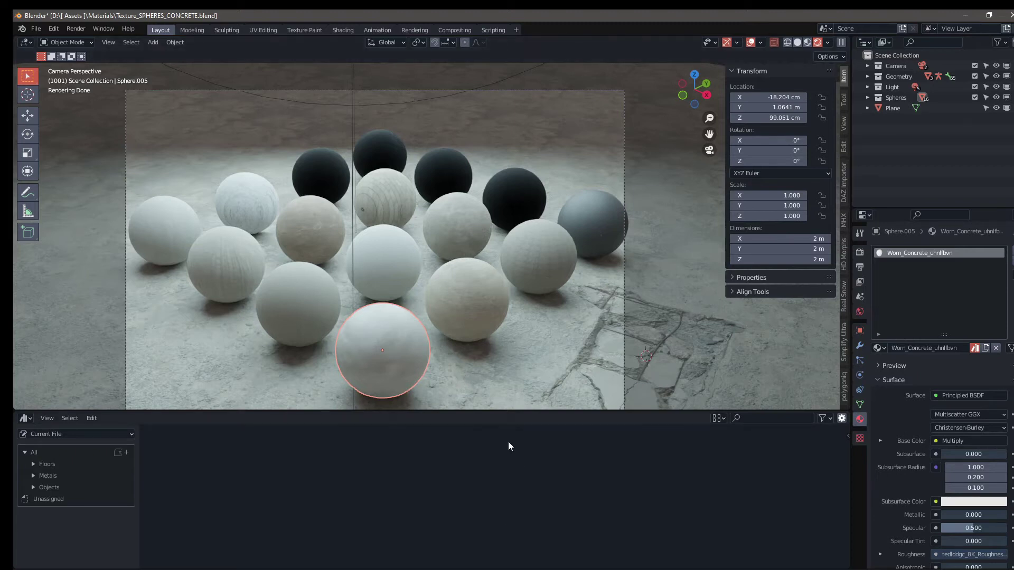
# Step: In the Texture_SPHERES_TERRAIN file, add a new material to the front sphere
pyautogui.moveTo(668, 566)
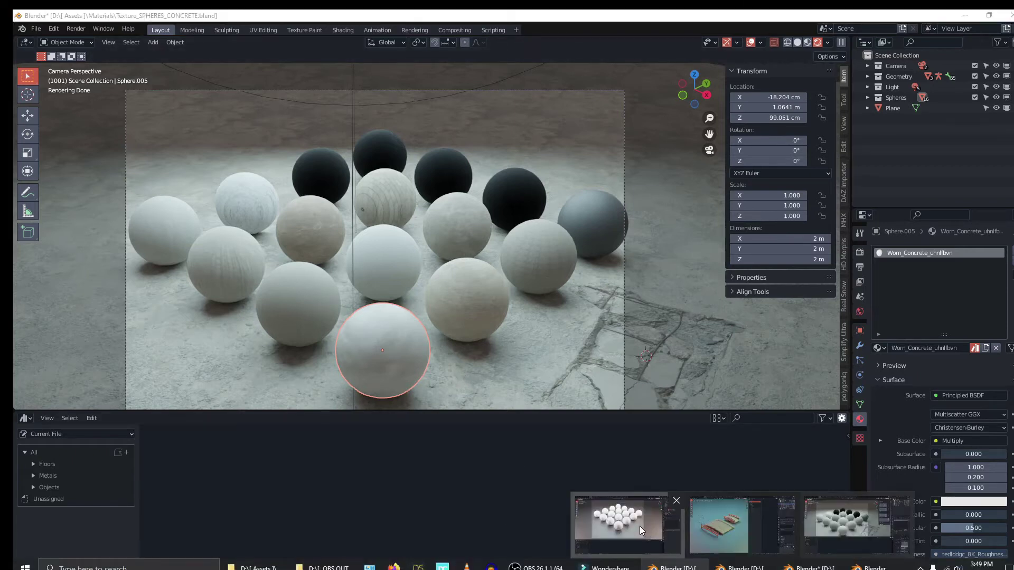
pyautogui.click(638, 526)
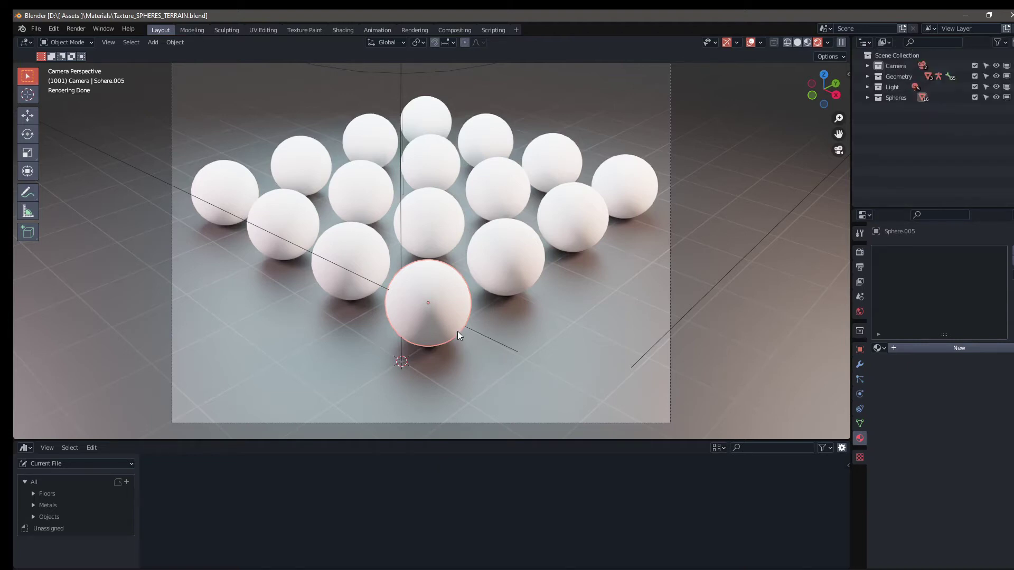
pyautogui.click(928, 351)
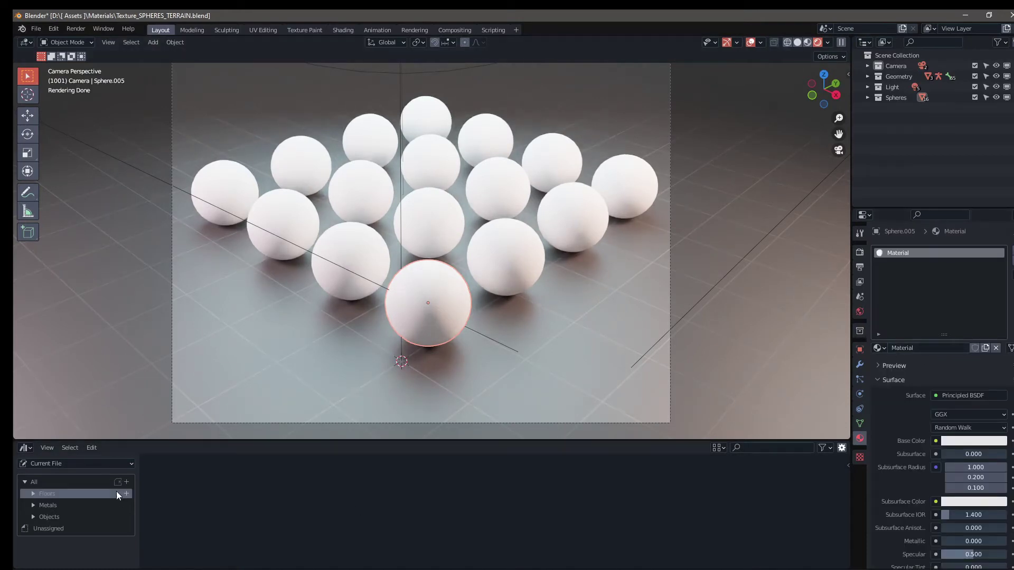
# Step: Show the Shader Editor below and select the Principled BSDF node
pyautogui.click(30, 450)
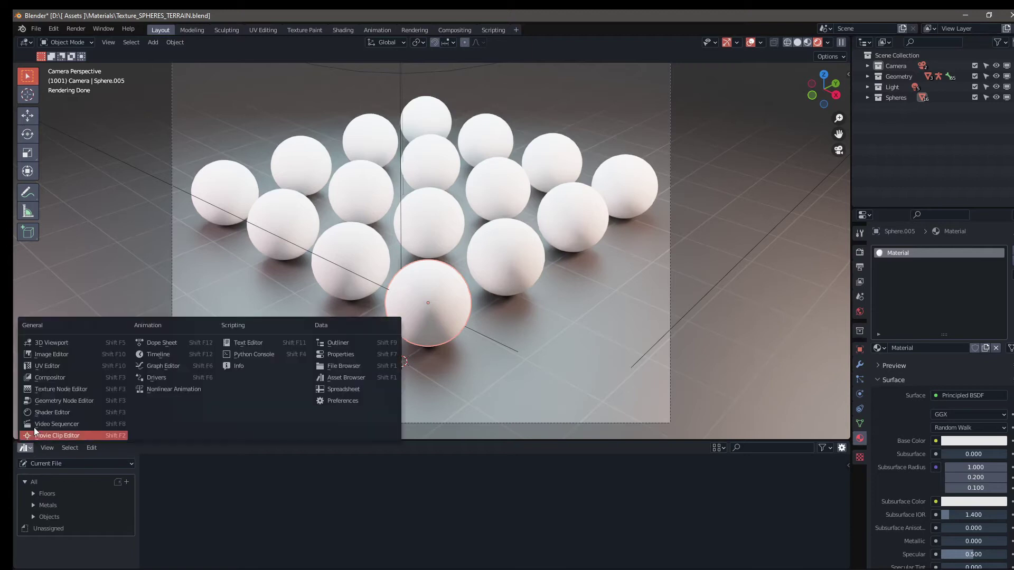
pyautogui.click(66, 413)
pyautogui.click(347, 467)
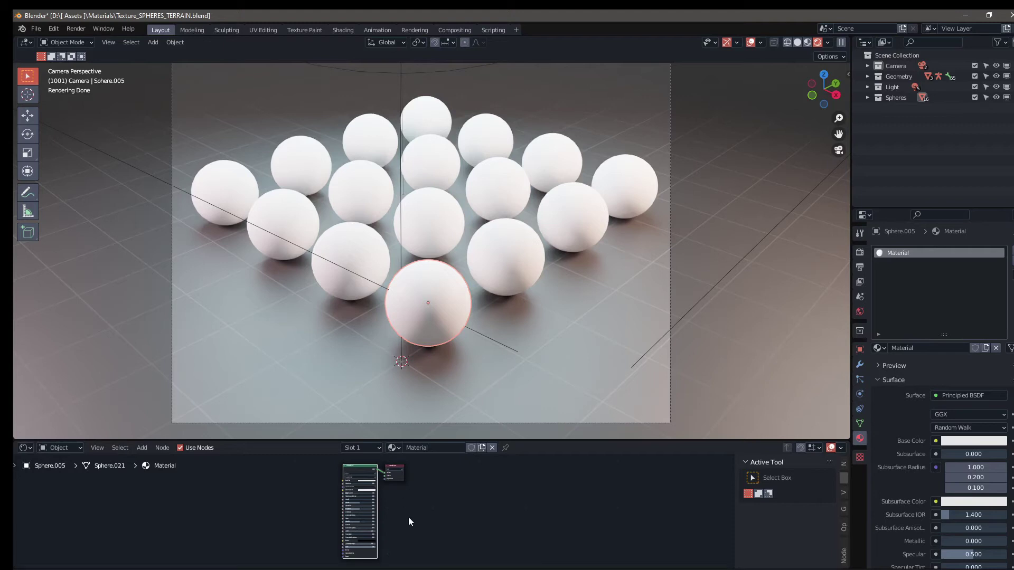
# Step: Load the four aerial_grass_rock maps into Sphere.005's material via Principled Texture Setup
pyautogui.hotkey('ctrl', 'shift', 't')
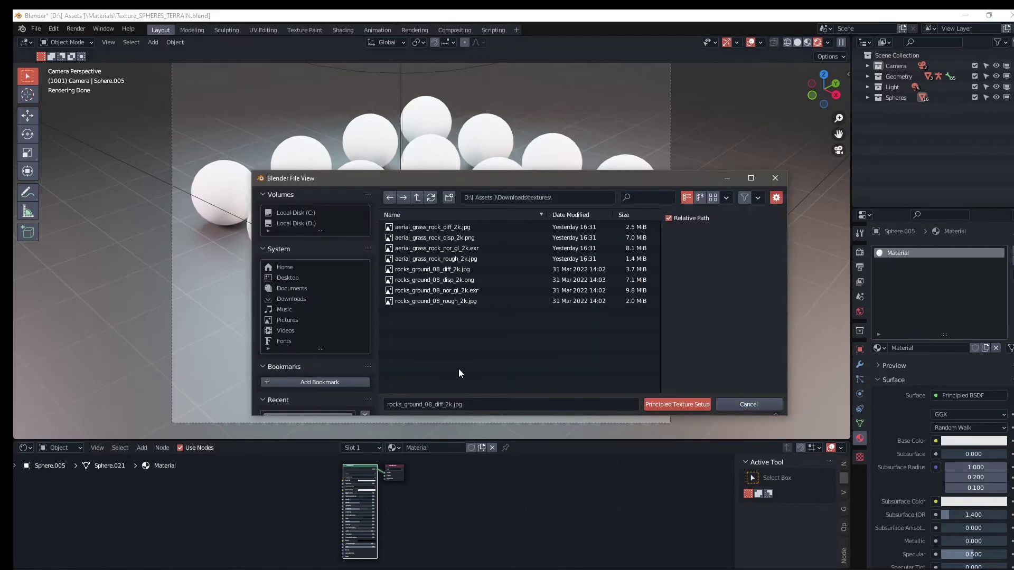
pyautogui.click(478, 228)
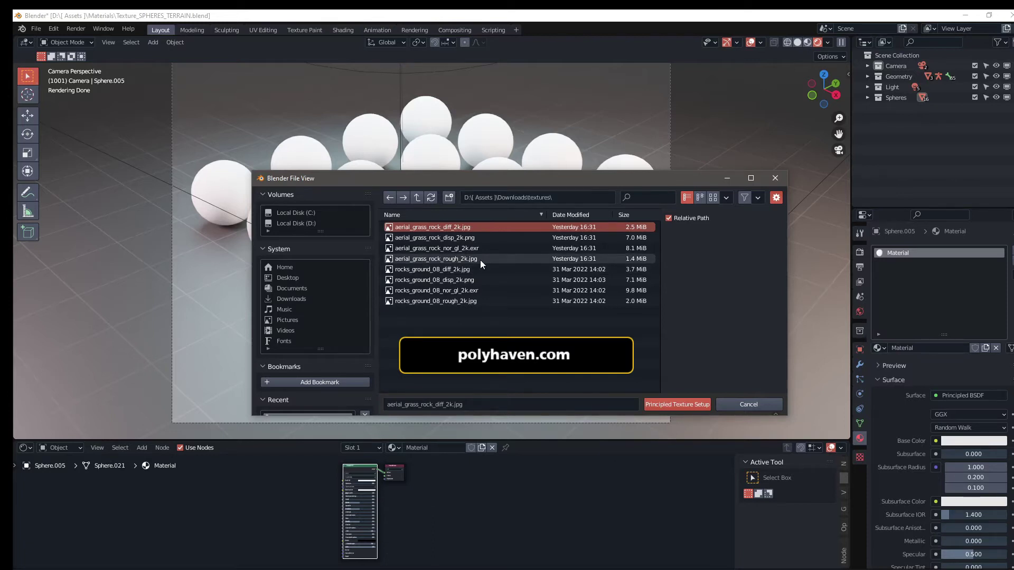
pyautogui.keyDown('shift'); pyautogui.click(480, 259); pyautogui.keyUp('shift')
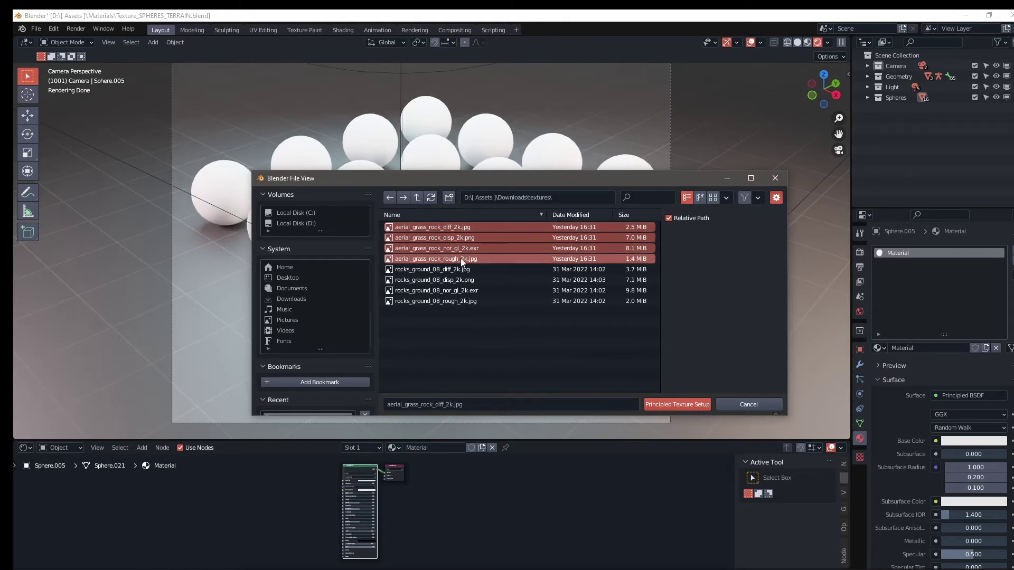
pyautogui.click(684, 405)
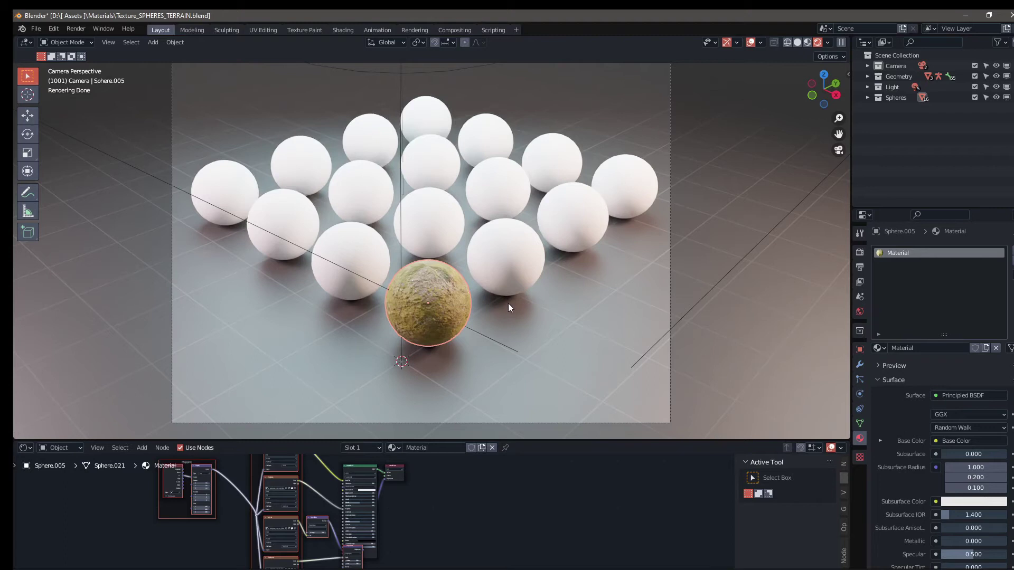
# Step: Give Sphere.002 a new material and select its Principled BSDF node
pyautogui.click(519, 273)
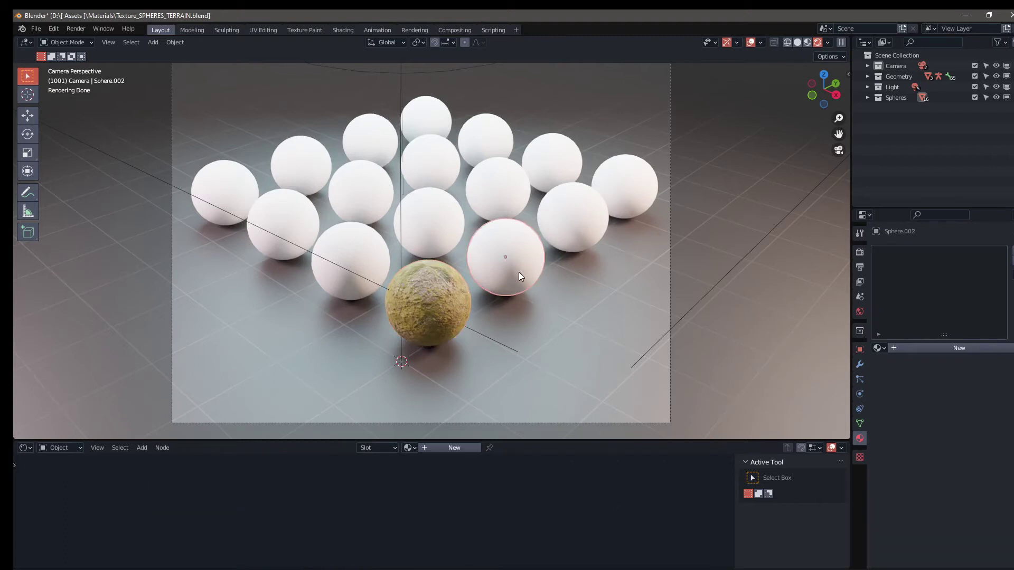
pyautogui.click(911, 347)
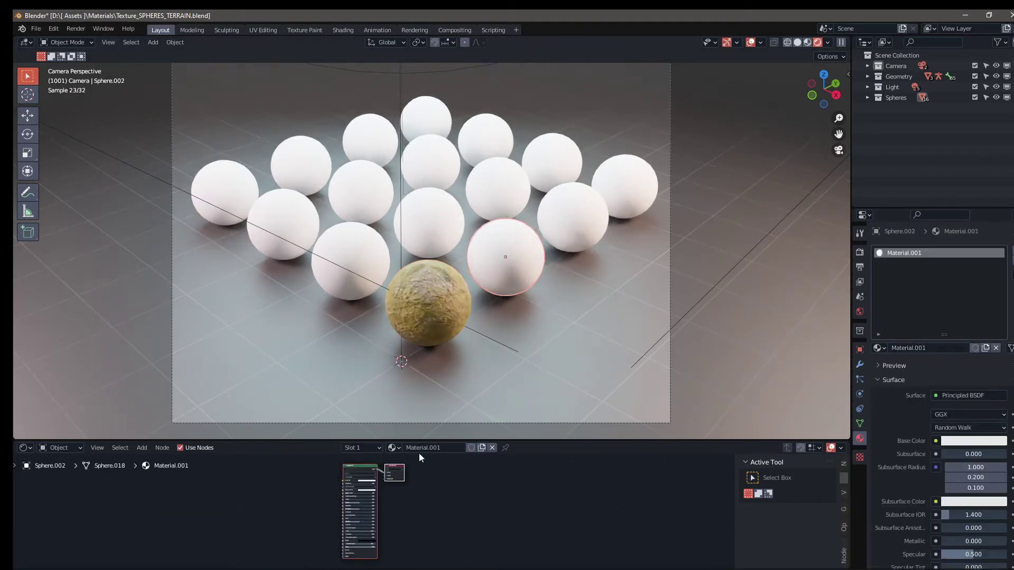
pyautogui.click(362, 466)
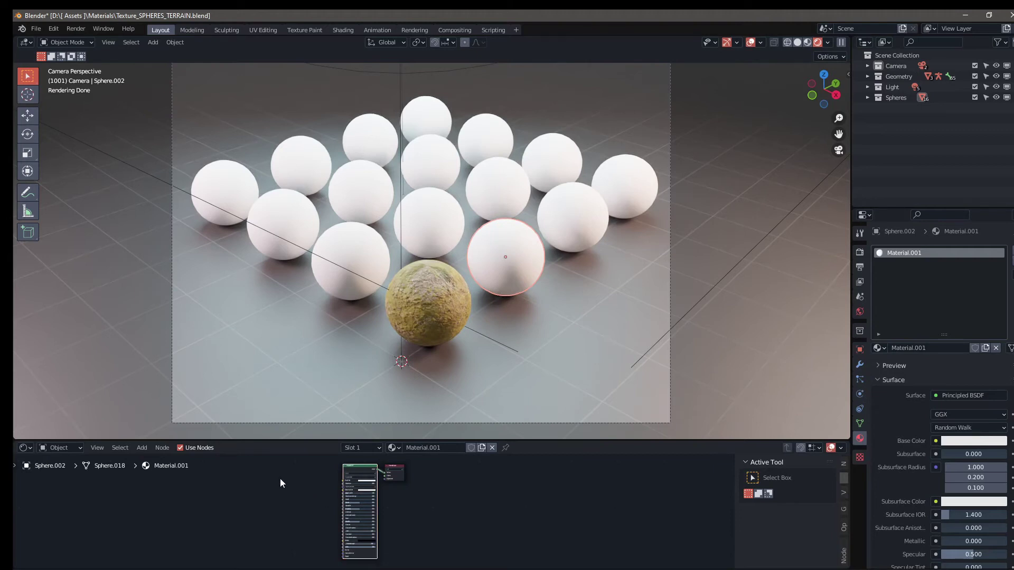
# Step: Build Sphere.002's material from the four rocks_ground_08 maps with Principled Texture Setup
pyautogui.hotkey('ctrl', 'shift', 't')
pyautogui.click(431, 270)
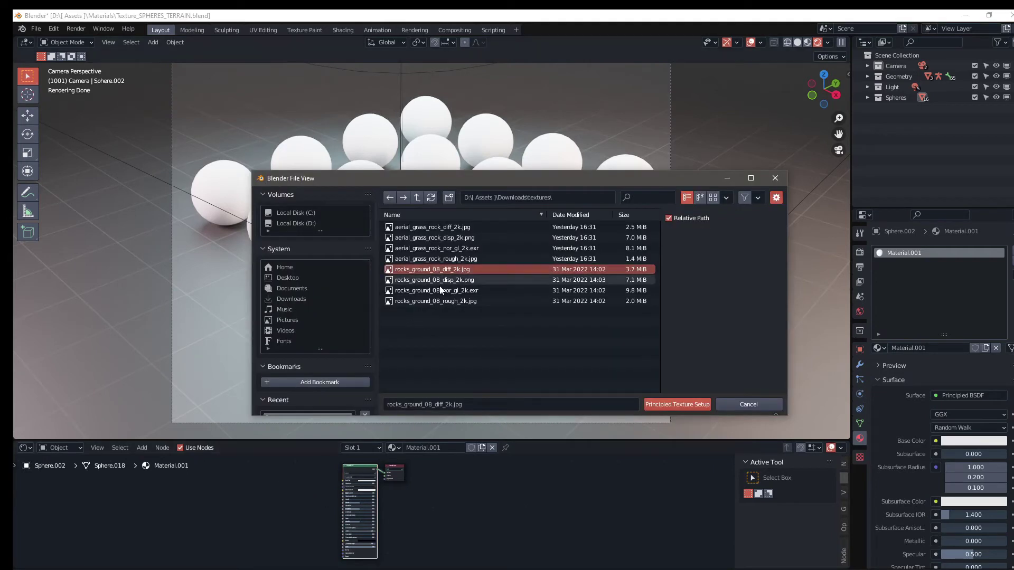
pyautogui.keyDown('shift'); pyautogui.click(446, 302); pyautogui.keyUp('shift')
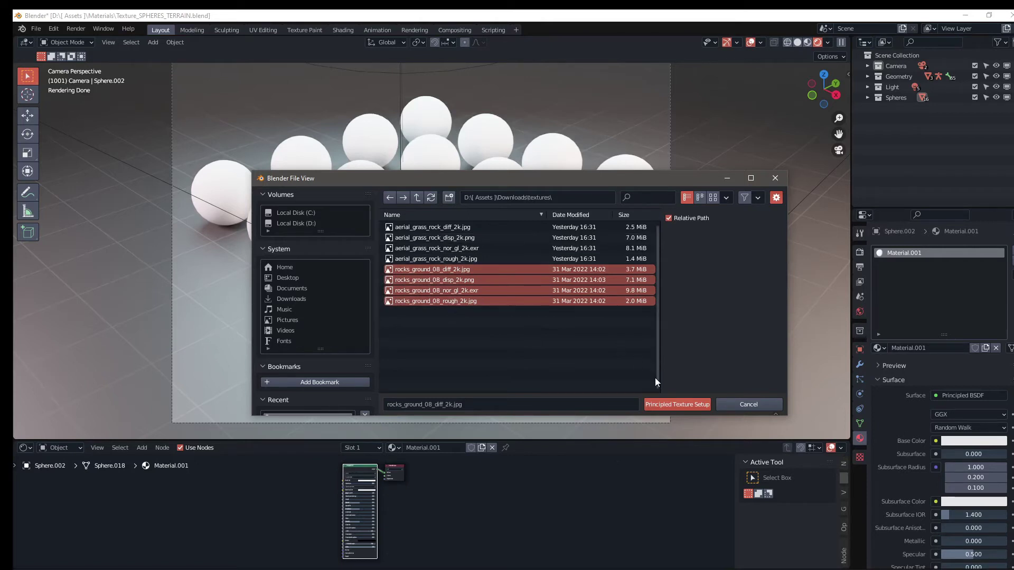
pyautogui.click(695, 407)
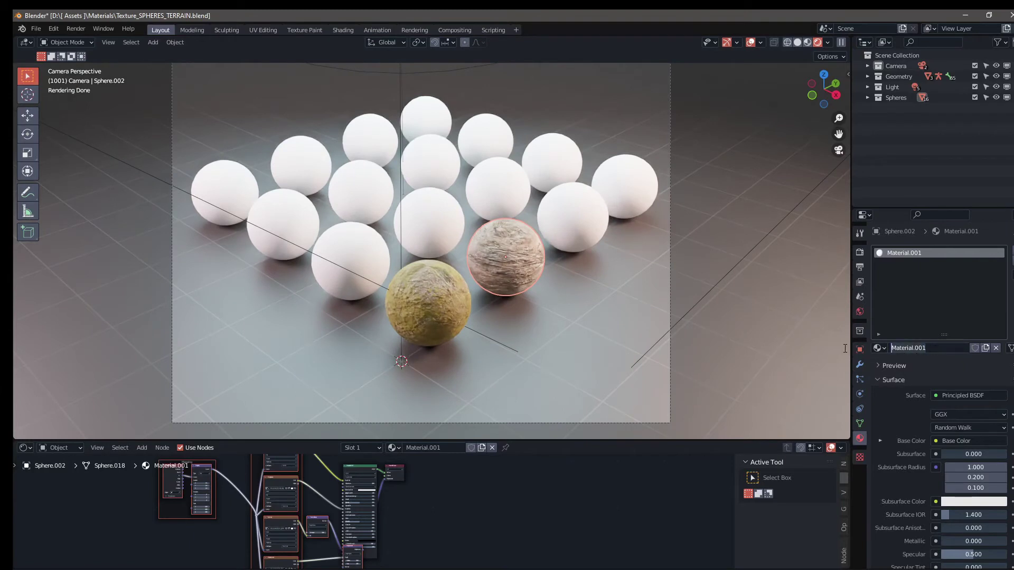
# Step: Name Sphere.002's material 'Rocks Ground 8' and the front sphere's material 'Aerial Ground'
pyautogui.write('Rocks Ground 8')
pyautogui.press('Return')
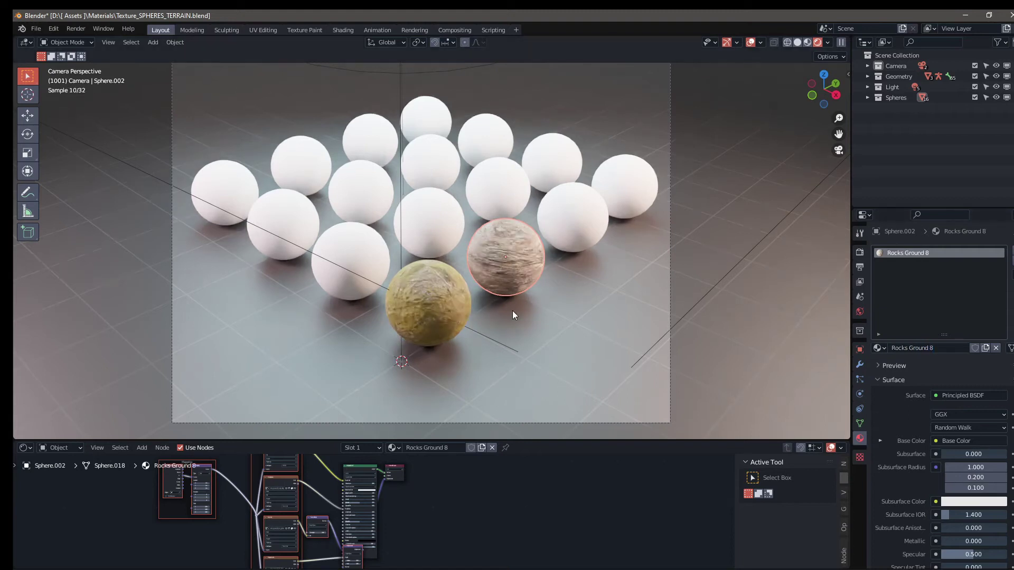
pyautogui.click(410, 304)
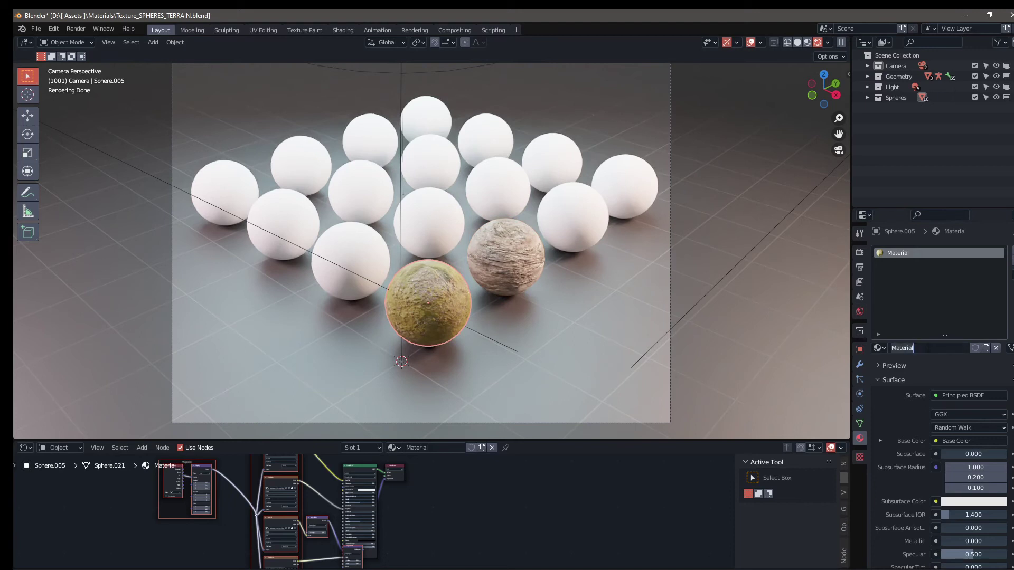
pyautogui.press('Home')
pyautogui.hotkey('ctrl', 'a')
pyautogui.press('BackSpace')
pyautogui.write('Aerial Ground')
pyautogui.press('Return')
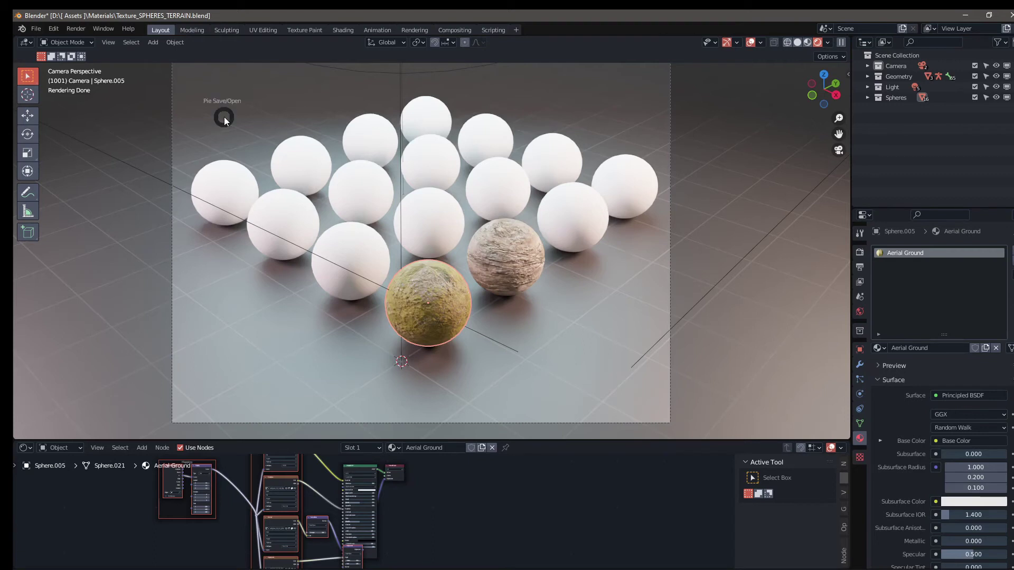
pyautogui.press('z')
# Step: Switch the node editor to the Asset Browser and mark Aerial Ground as an asset
pyautogui.click(25, 448)
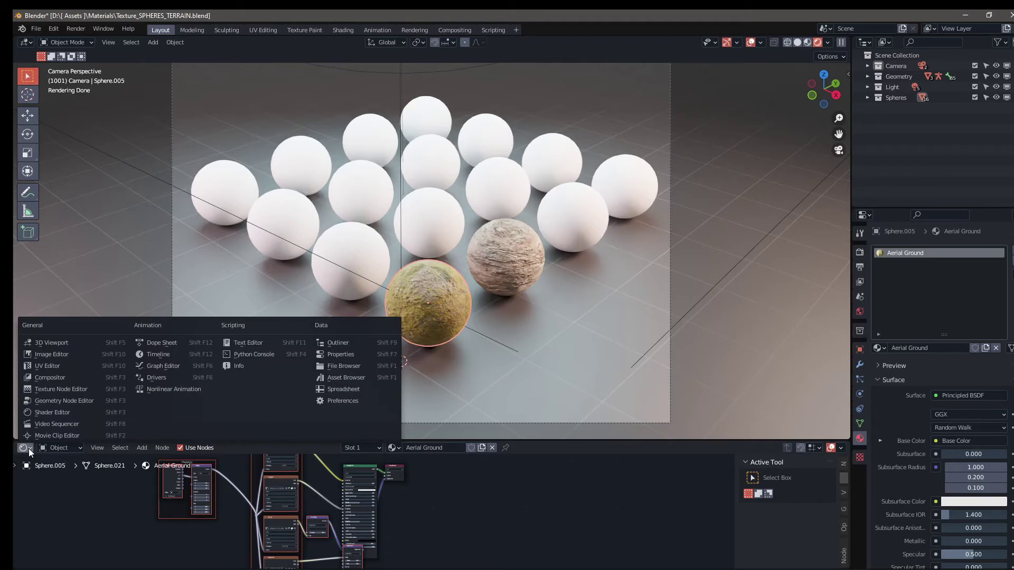
pyautogui.click(356, 376)
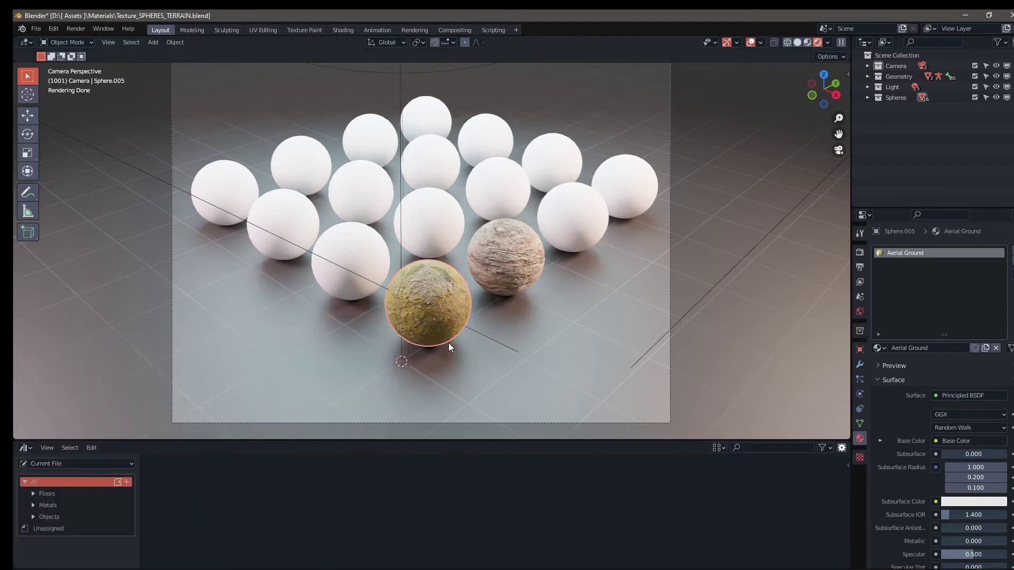
pyautogui.rightClick(931, 255)
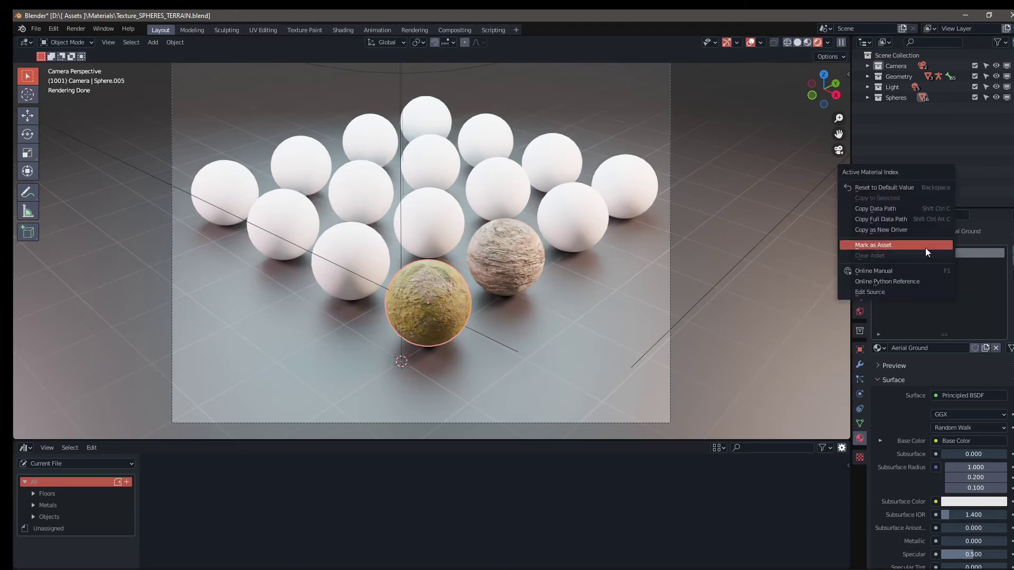
pyautogui.click(925, 248)
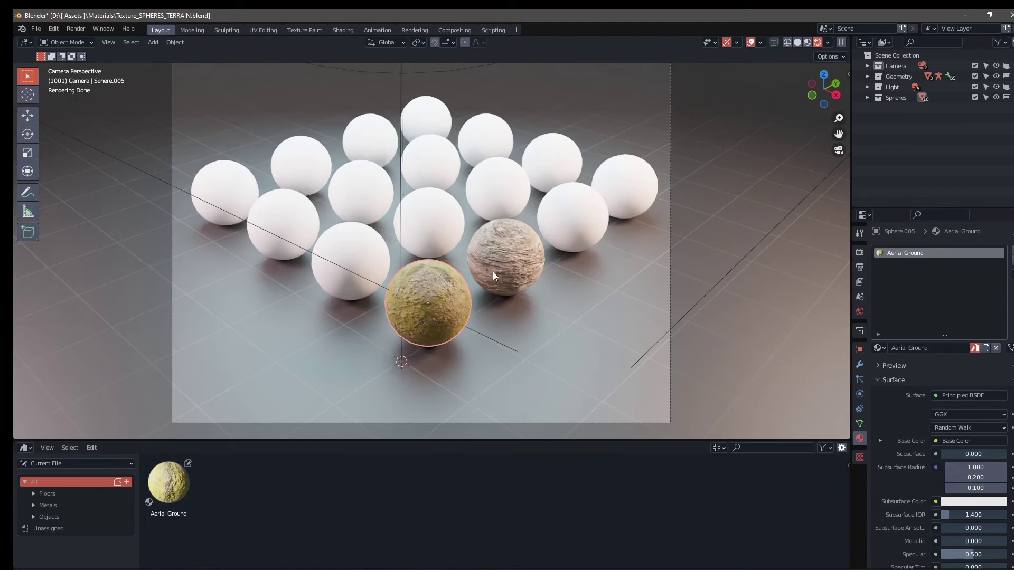
# Step: Mark the rocky sphere's Rocks Ground 8 material as an asset
pyautogui.click(507, 270)
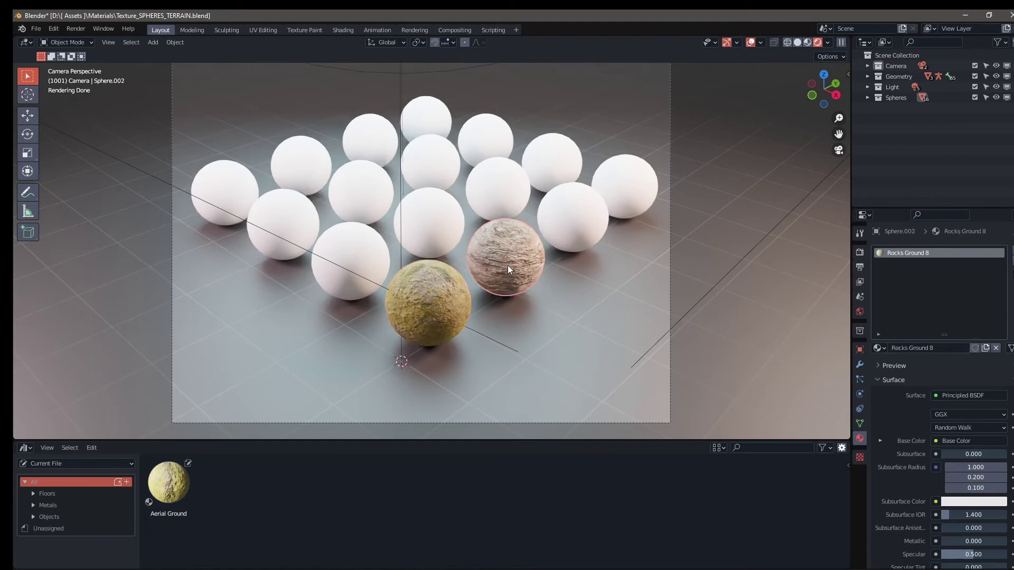
pyautogui.rightClick(910, 254)
pyautogui.click(911, 254)
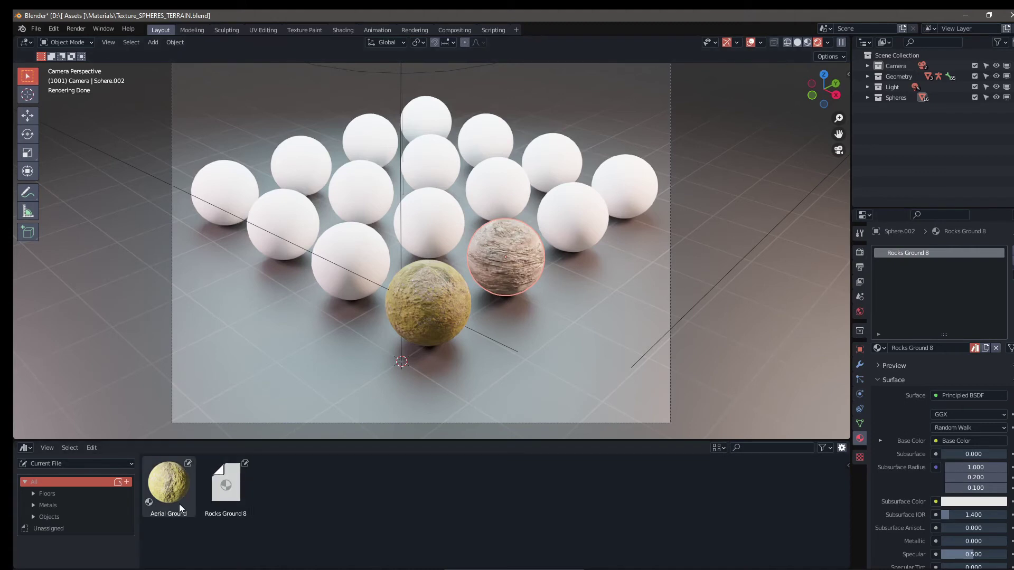
# Step: Add a new asset catalog named Terrains
pyautogui.click(126, 482)
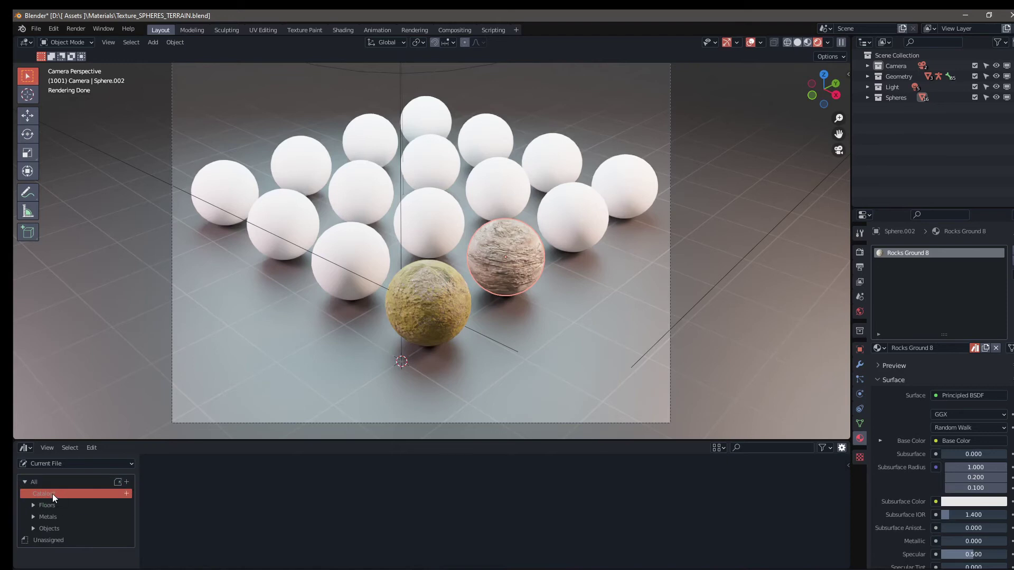
pyautogui.doubleClick(52, 493)
pyautogui.write('Terrain')
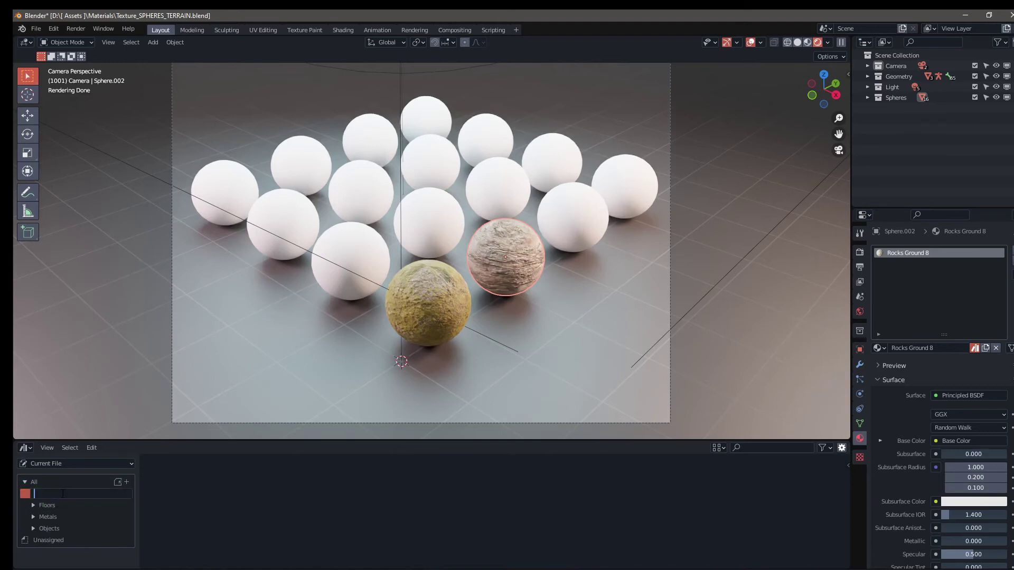
pyautogui.write('s')
pyautogui.press('Return')
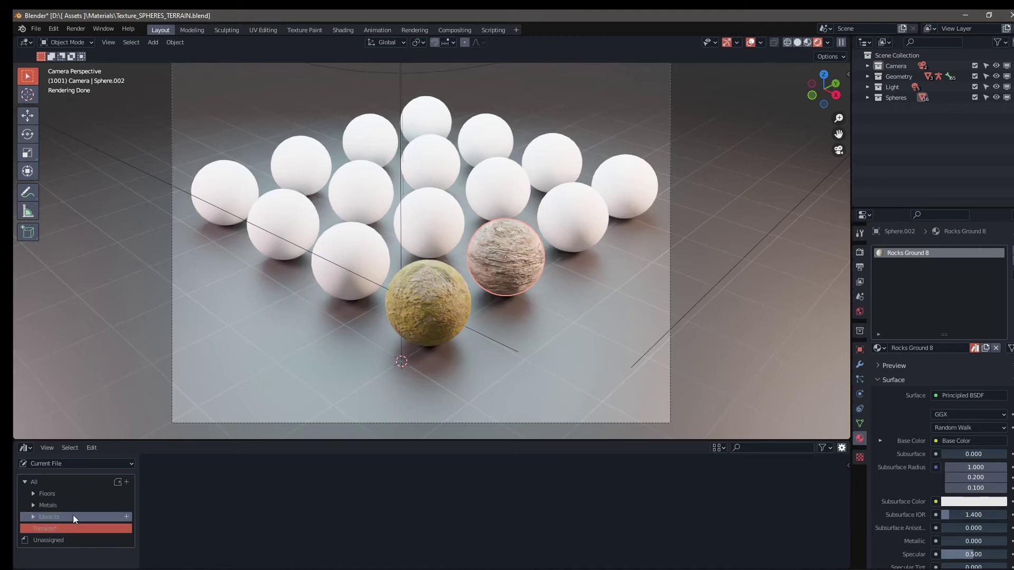
# Step: Add a Rock sub-catalog inside Terrains
pyautogui.click(126, 528)
pyautogui.doubleClick(63, 540)
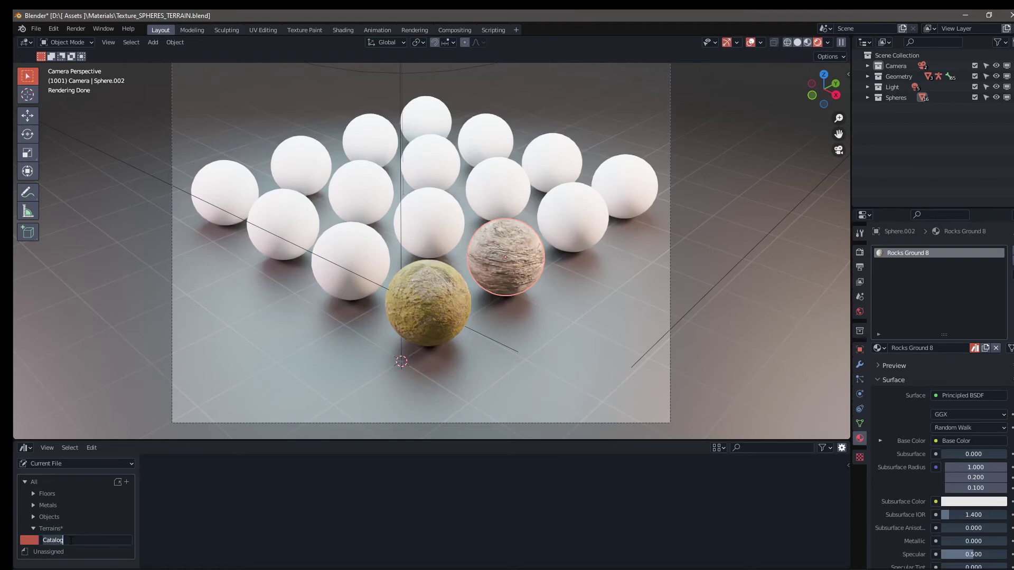
pyautogui.write('Rock')
pyautogui.press('Return')
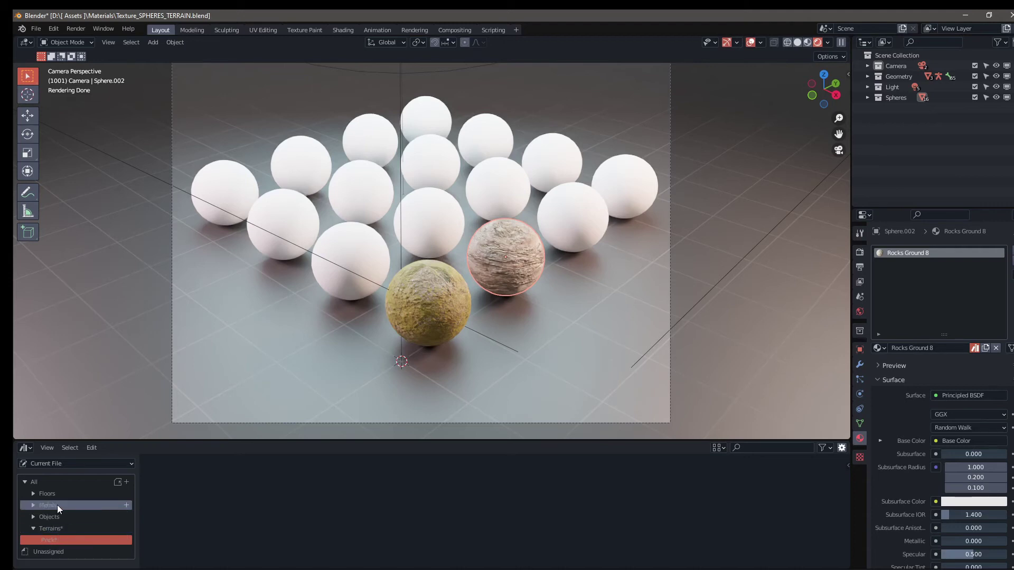
# Step: Move Aerial Ground and Rocks Ground 8 into the Rock catalog
pyautogui.click(43, 481)
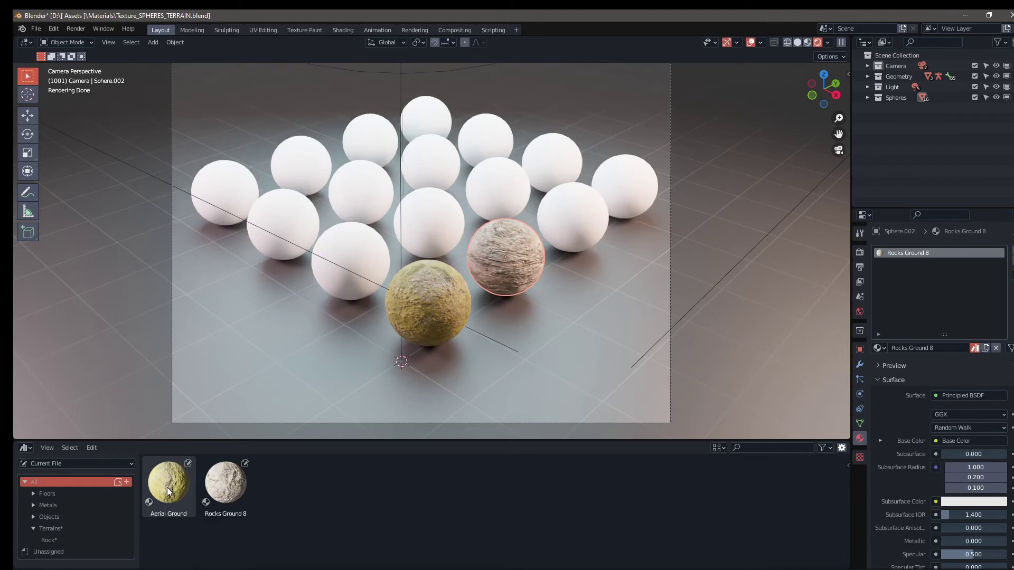
pyautogui.moveTo(167, 487); pyautogui.dragTo(57, 537)
pyautogui.moveTo(227, 485); pyautogui.dragTo(53, 537)
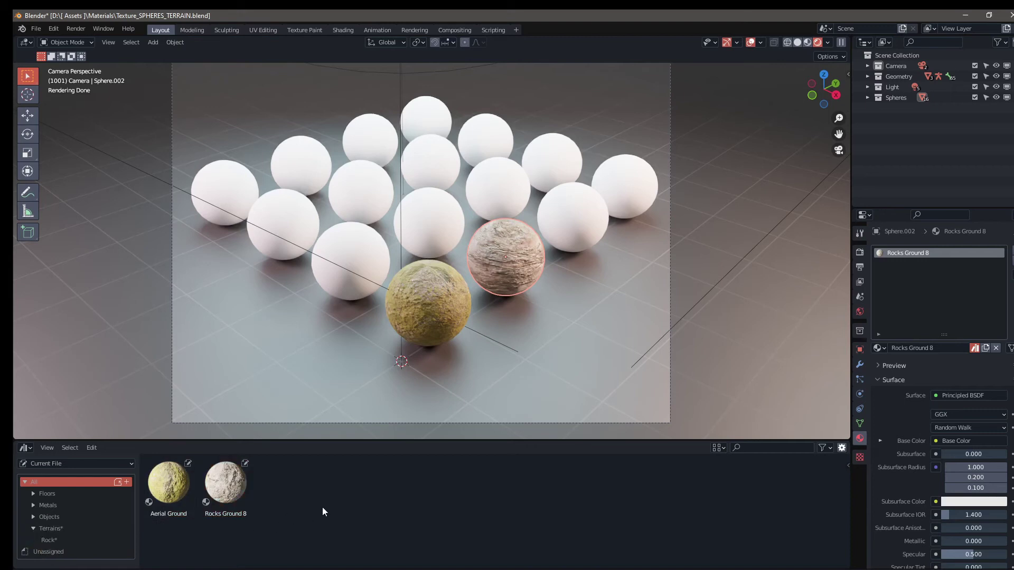
# Step: Save the terrain file, review the Rock catalog, and return to the cube-scene window
pyautogui.hotkey('ctrl', 's')
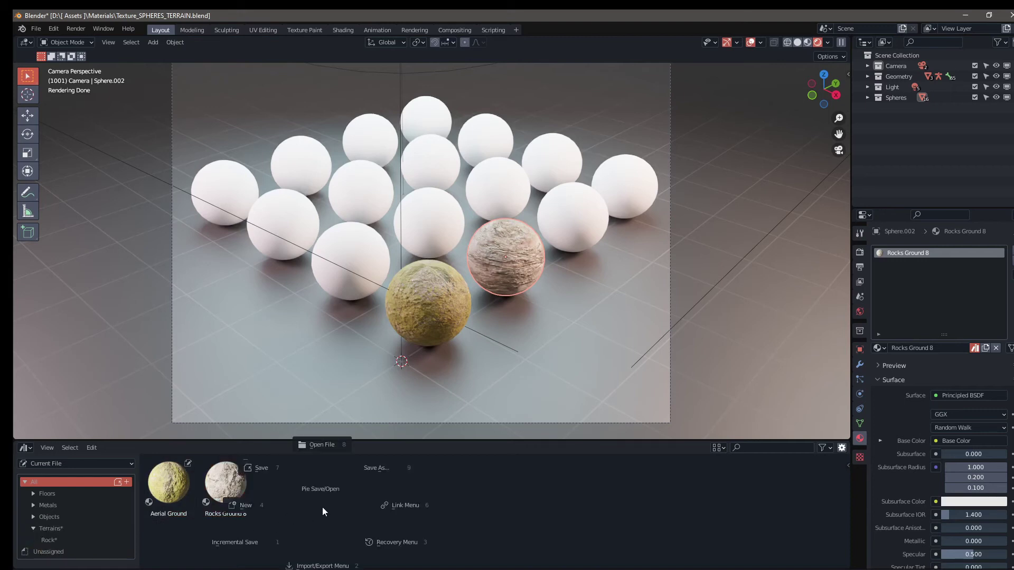
pyautogui.click(275, 470)
pyautogui.click(57, 528)
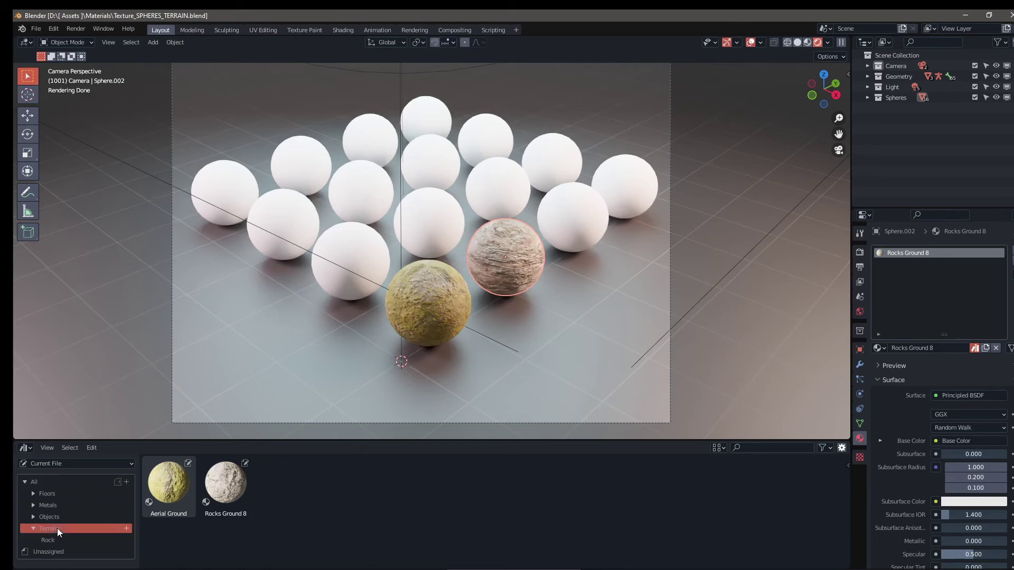
pyautogui.click(49, 538)
pyautogui.click(52, 505)
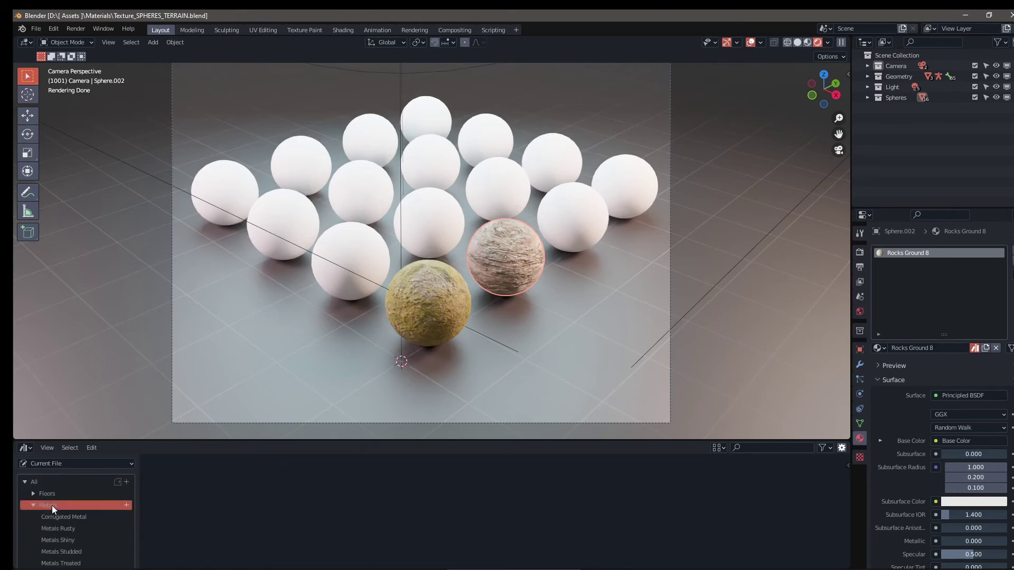
pyautogui.click(33, 505)
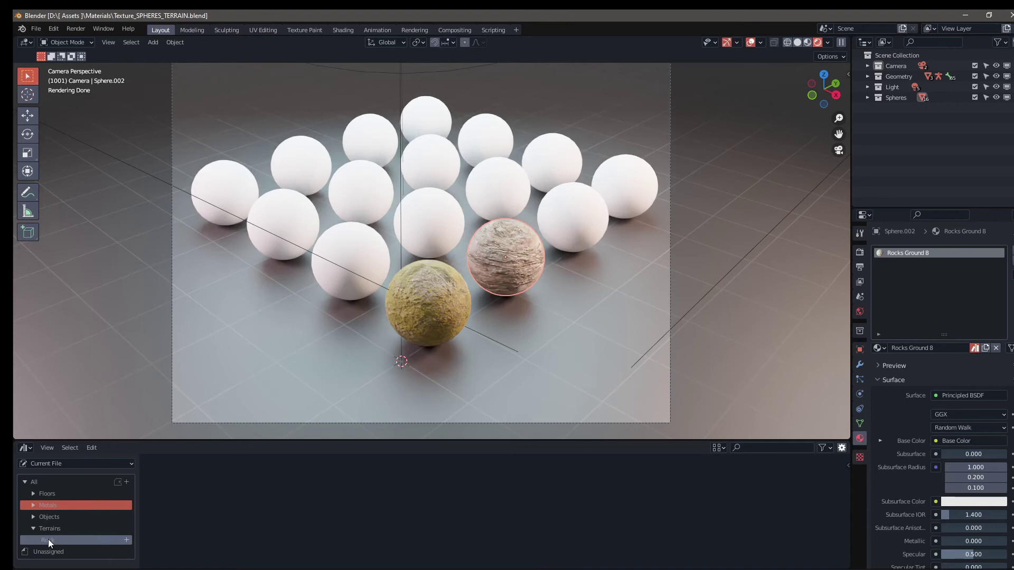
pyautogui.click(48, 540)
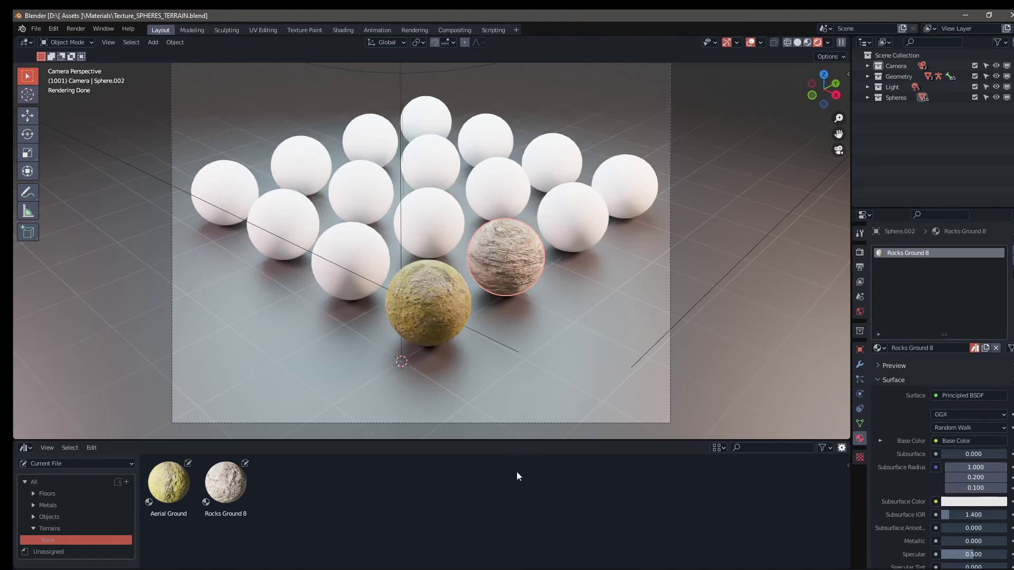
pyautogui.moveTo(660, 568)
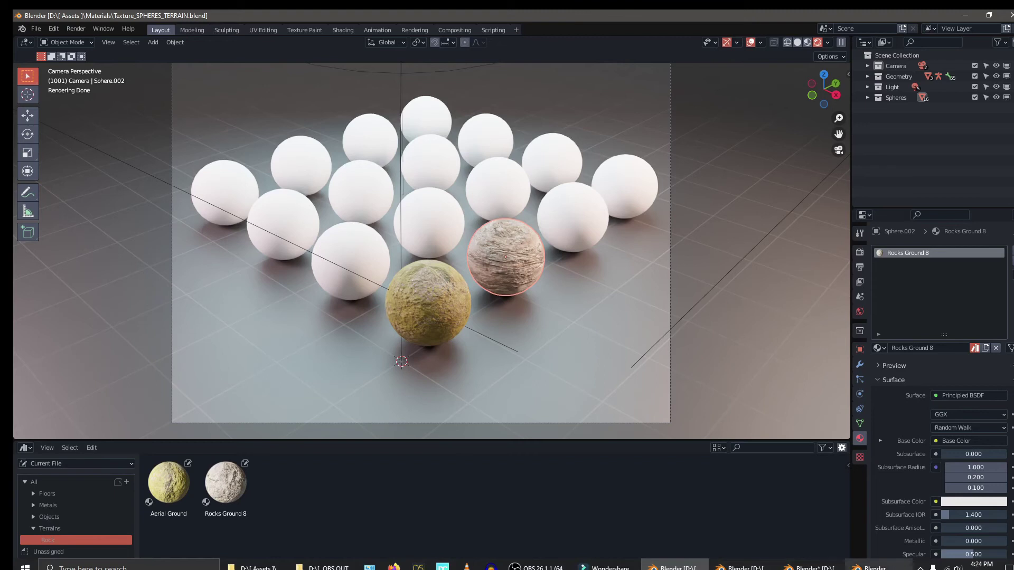
pyautogui.click(876, 568)
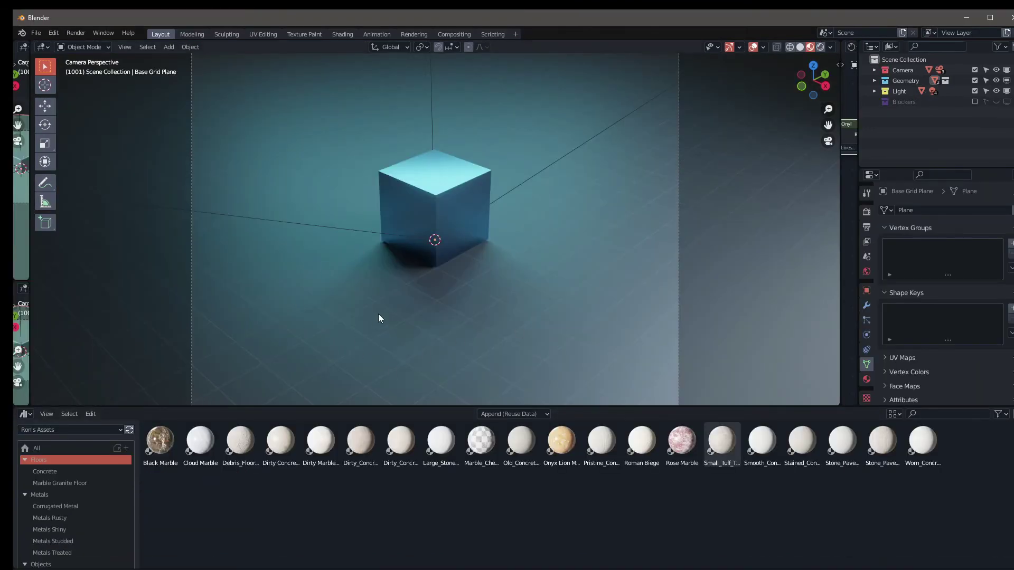
# Step: Refresh the library and drag Rocks Ground from Terrains > Rock onto the cube
pyautogui.click(132, 428)
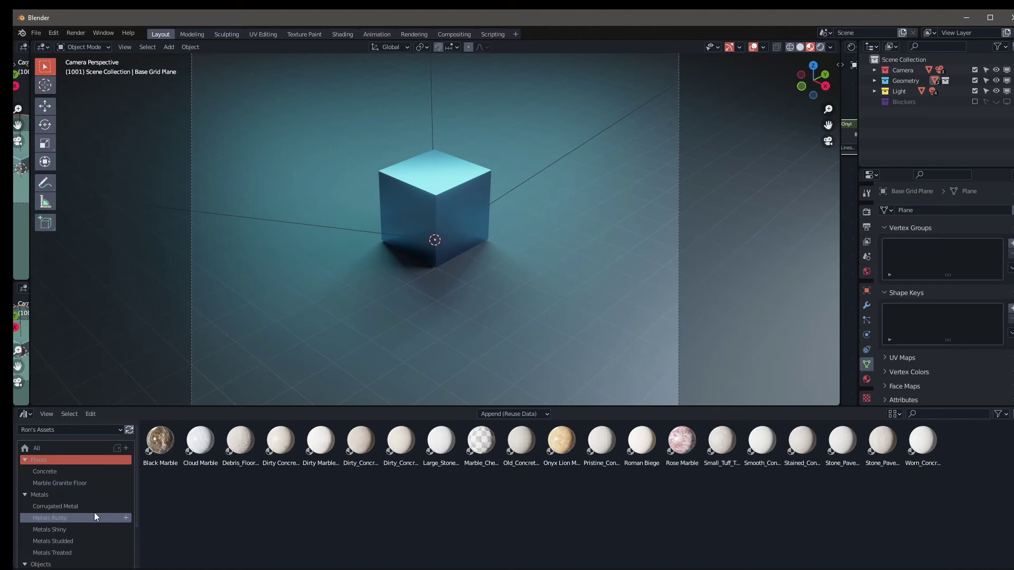
pyautogui.scroll(-3, 94, 512)
pyautogui.click(65, 535)
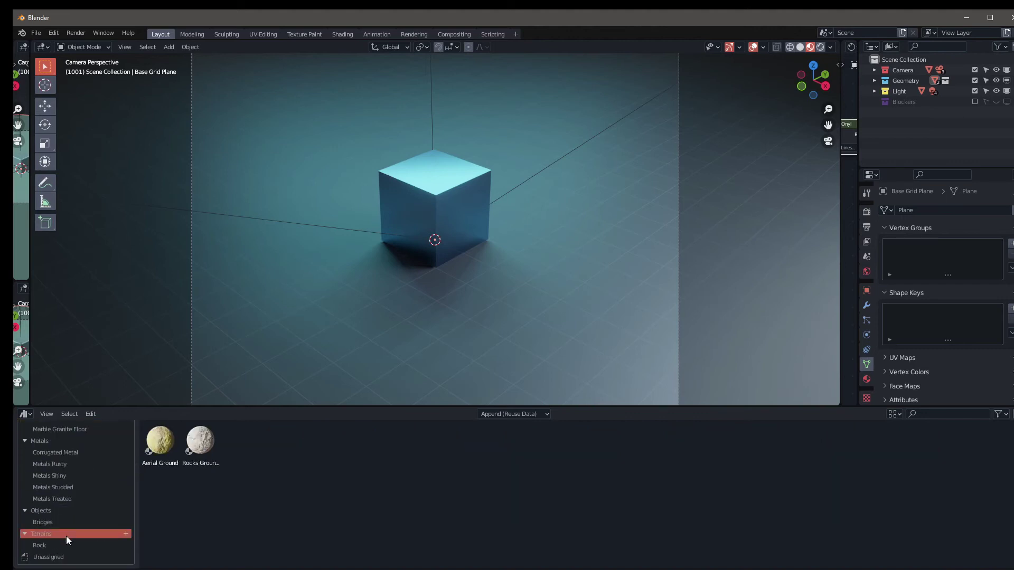
pyautogui.click(65, 546)
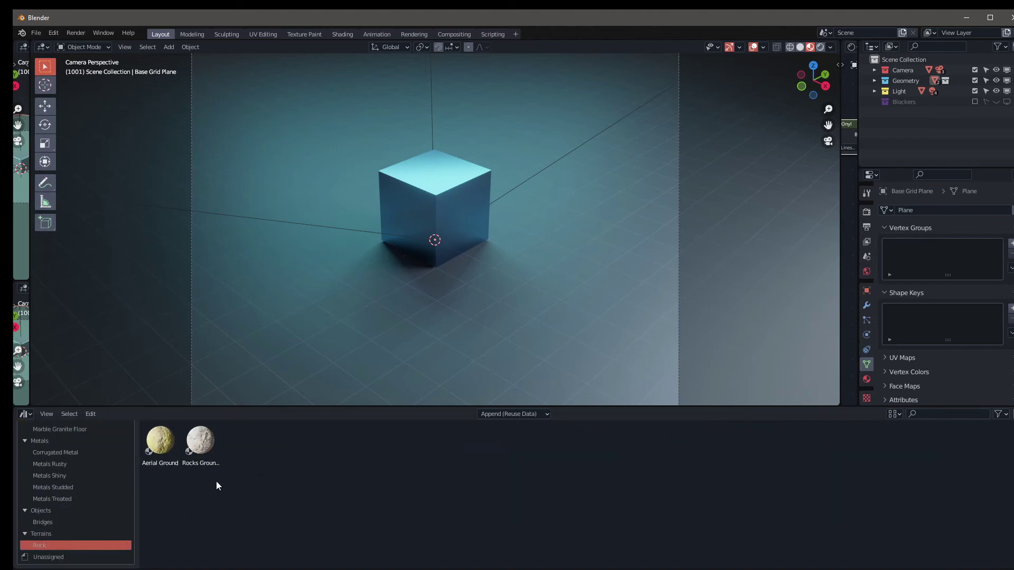
pyautogui.click(201, 446)
pyautogui.moveTo(201, 446); pyautogui.dragTo(437, 199)
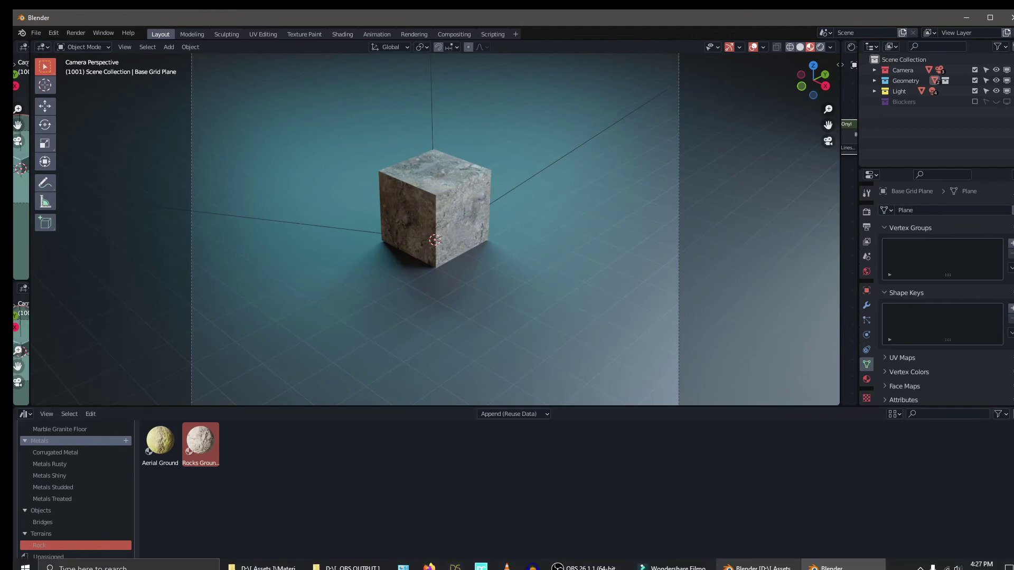
# Step: In bridges.blend, mark the arched bridge, red railing and remaining wooden deck objects as assets
pyautogui.click(758, 566)
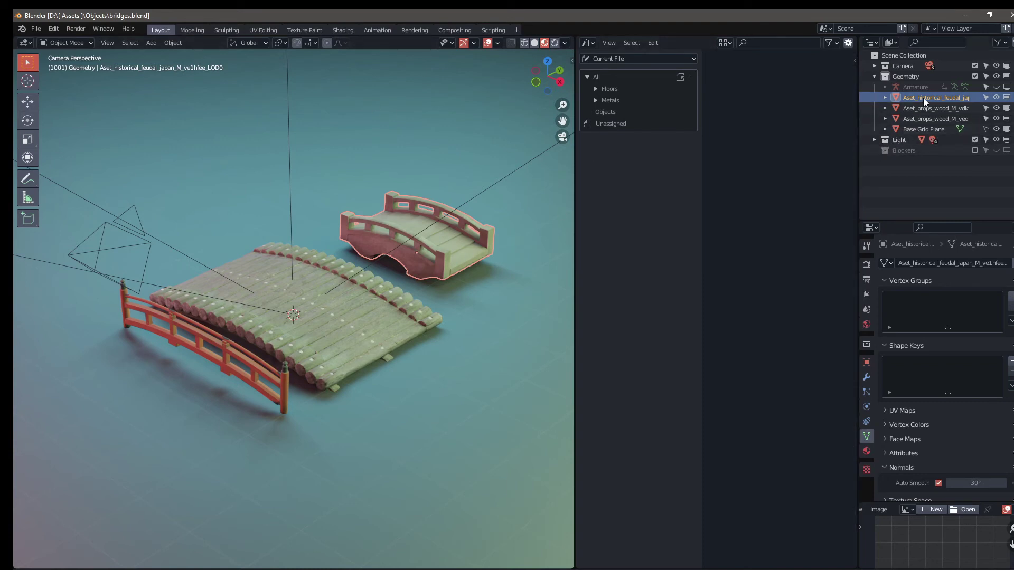
pyautogui.click(624, 77)
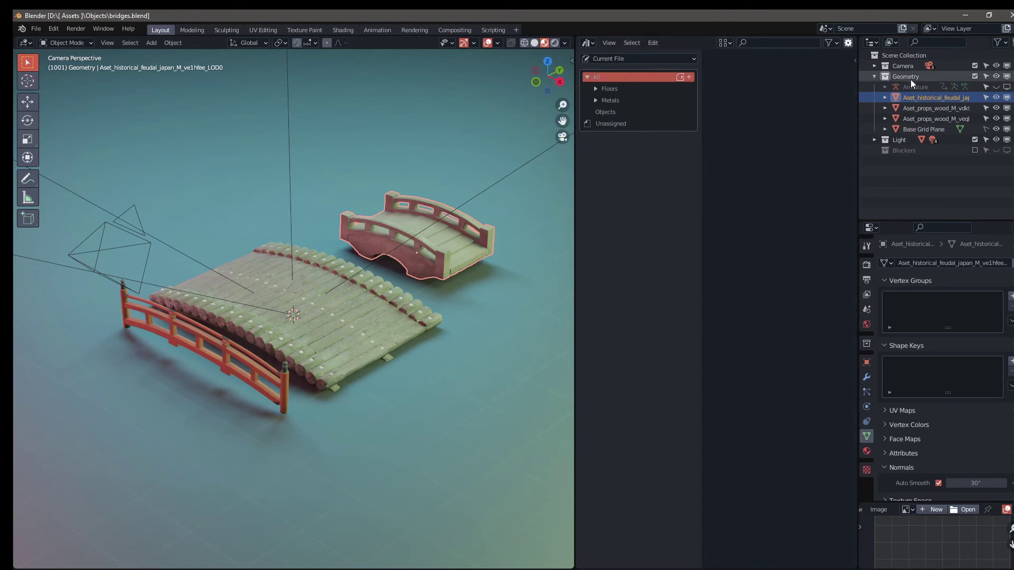
pyautogui.rightClick(927, 97)
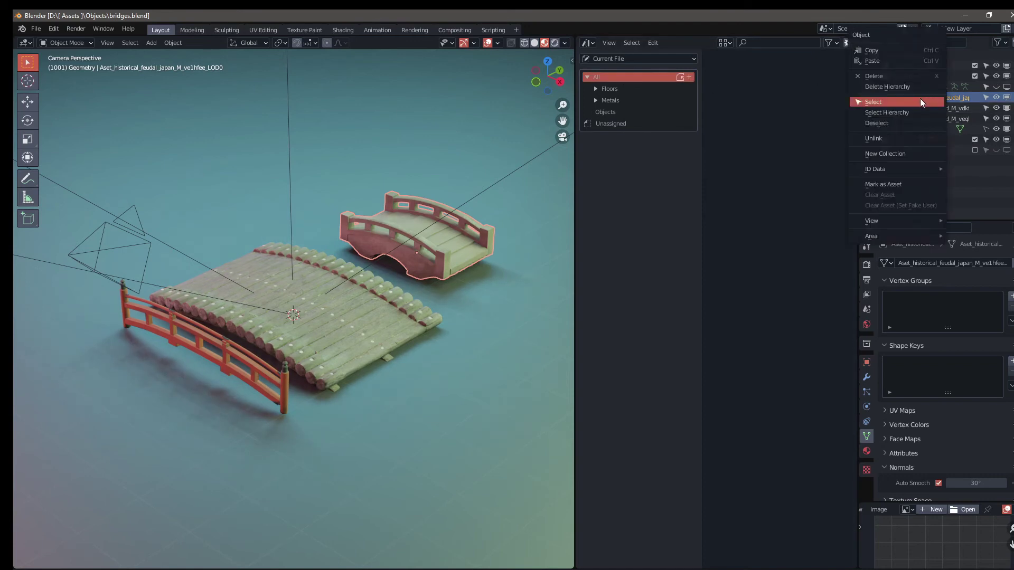
pyautogui.click(899, 183)
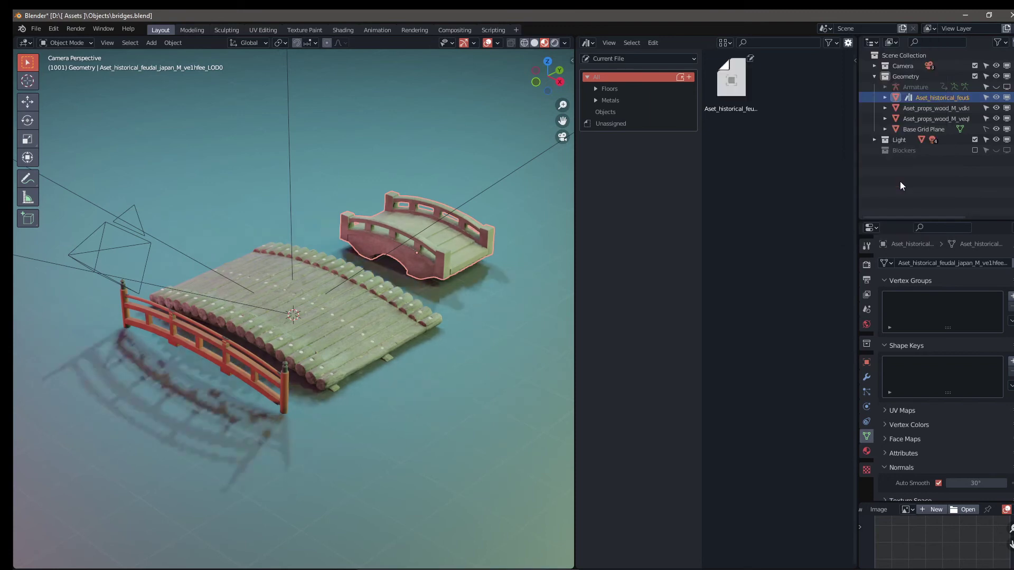
pyautogui.click(921, 109)
pyautogui.rightClick(921, 109)
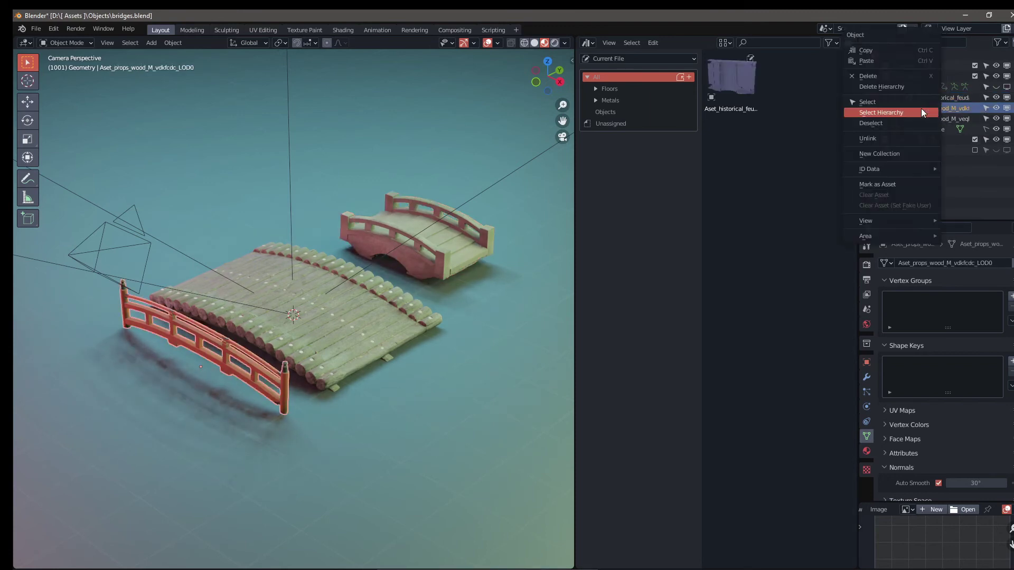
pyautogui.click(916, 182)
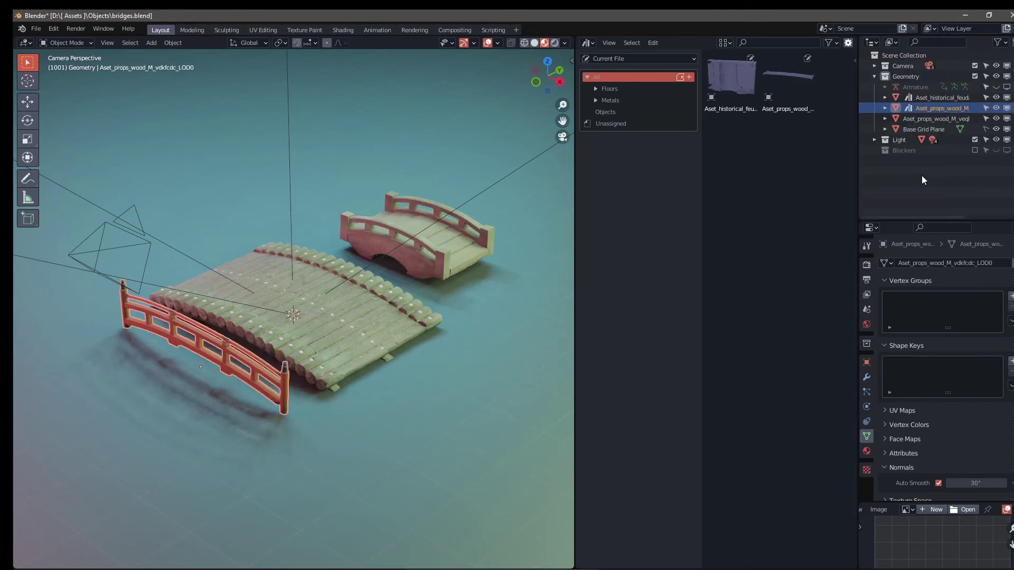
pyautogui.click(936, 118)
pyautogui.rightClick(935, 118)
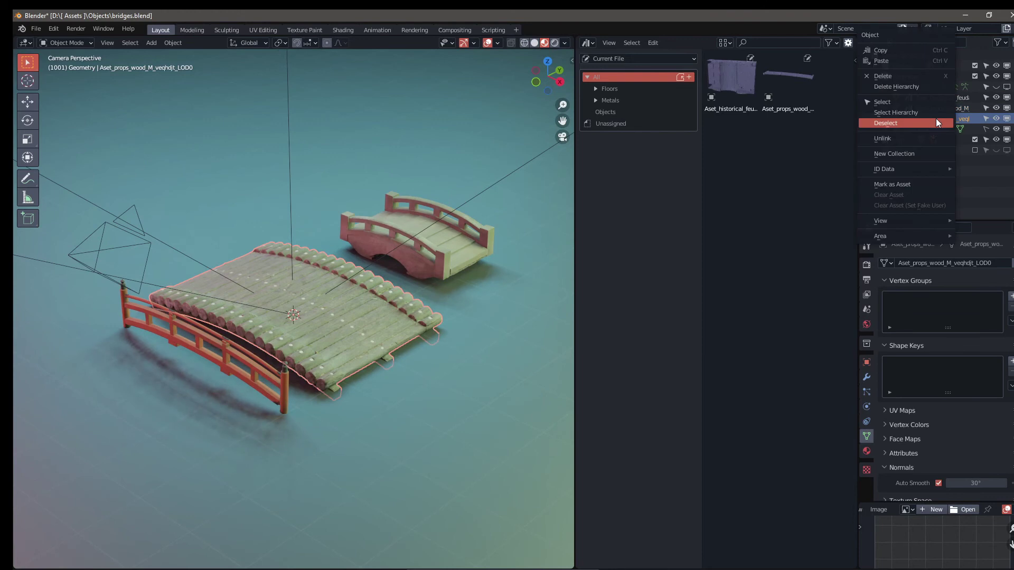
pyautogui.click(919, 183)
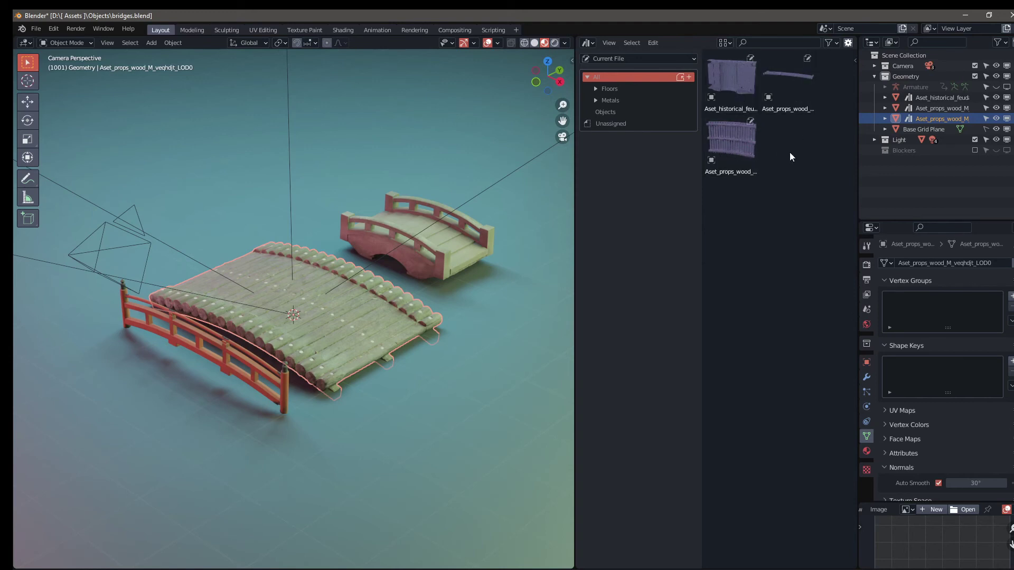
# Step: Add a new child catalog named 'Bridges' under Objects
pyautogui.click(618, 111)
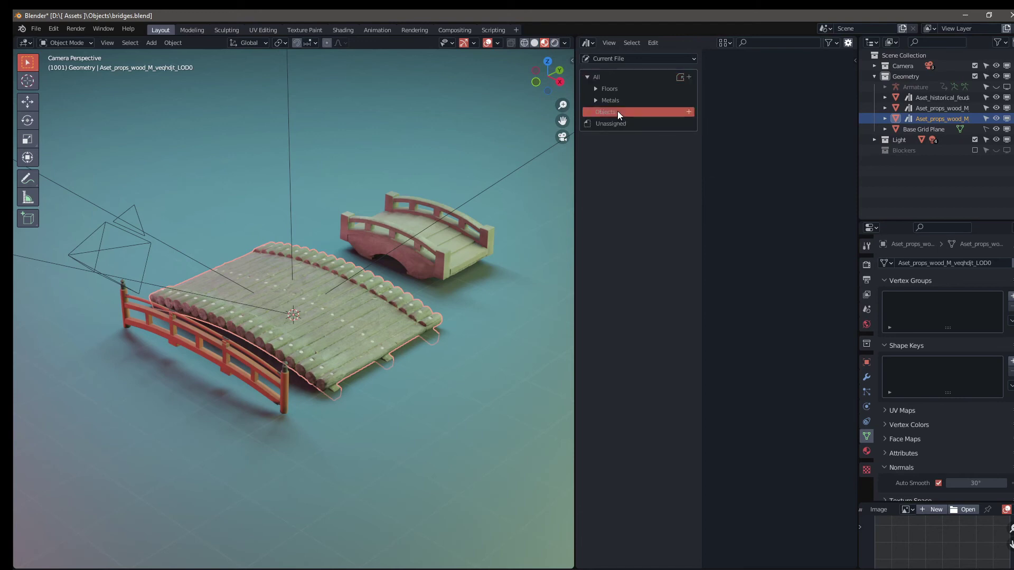
pyautogui.click(689, 111)
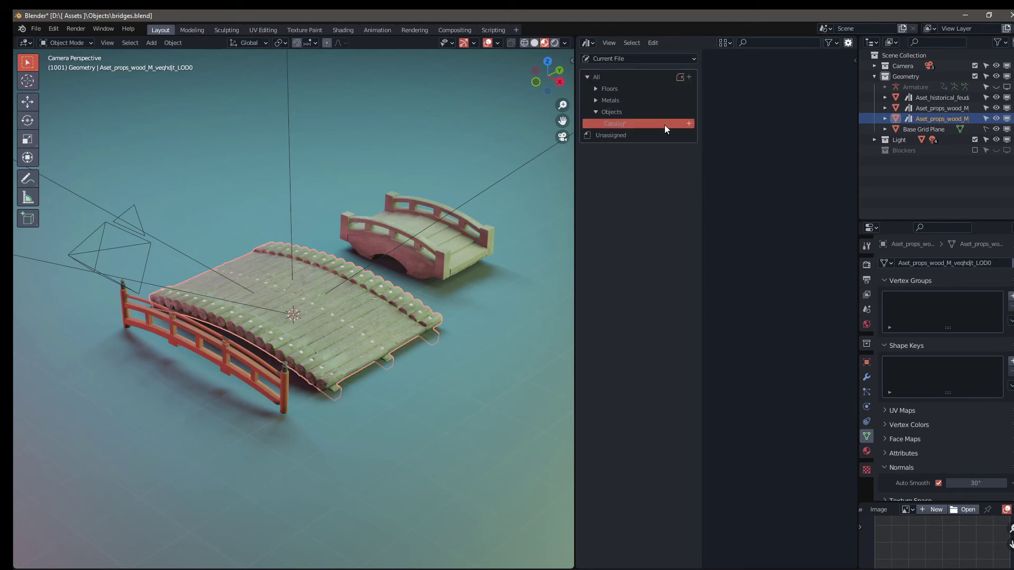
pyautogui.doubleClick(626, 122)
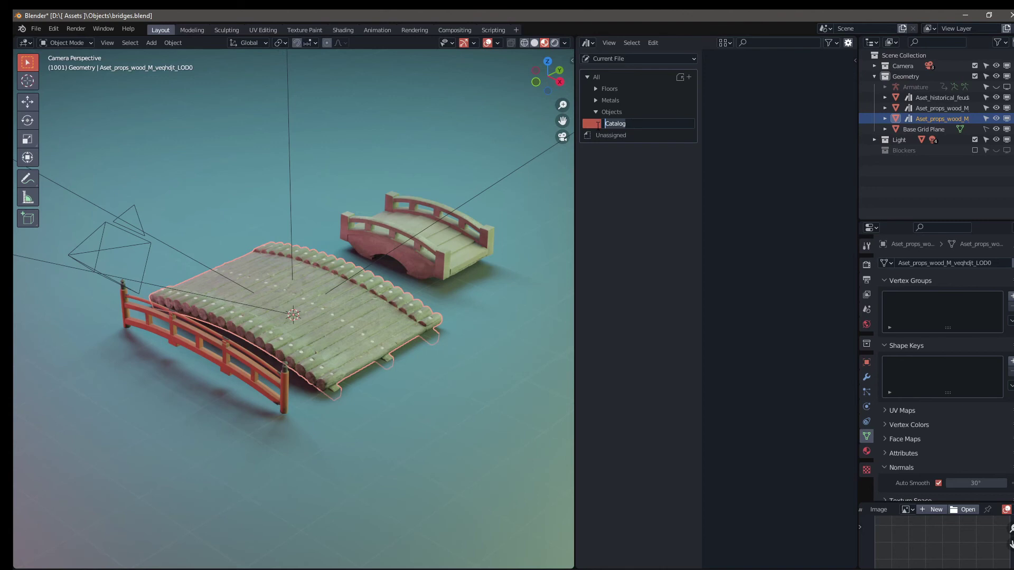
pyautogui.write('Bridges')
pyautogui.press('Return')
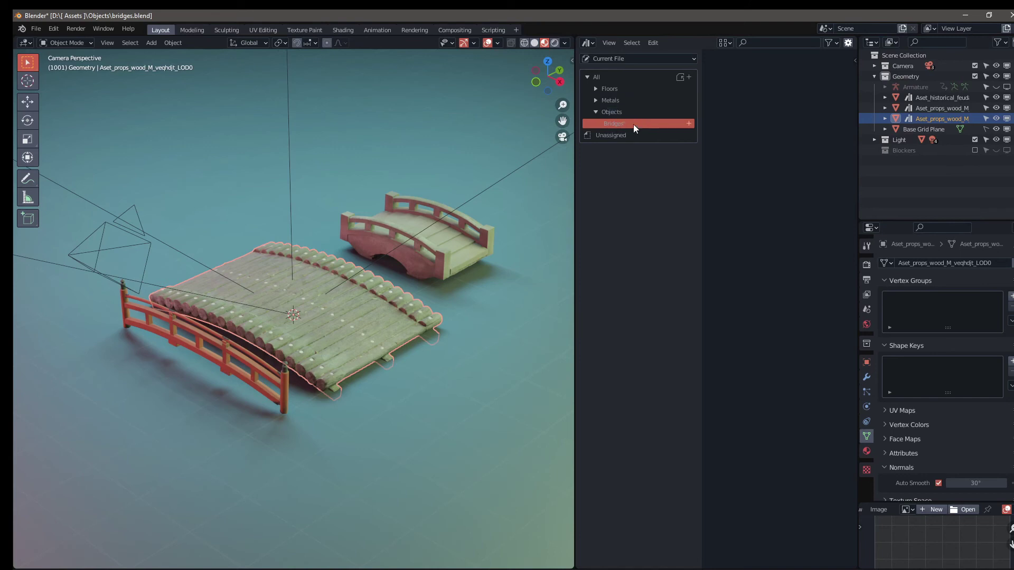
# Step: Move all three bridge assets into the Bridges catalog and save bridges.blend
pyautogui.click(622, 78)
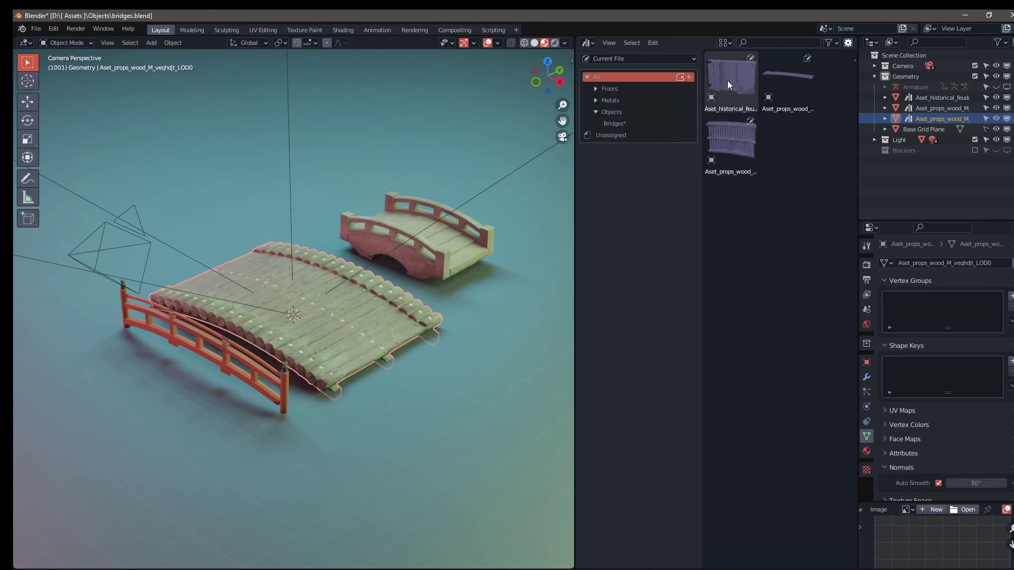
pyautogui.moveTo(727, 80); pyautogui.dragTo(619, 122)
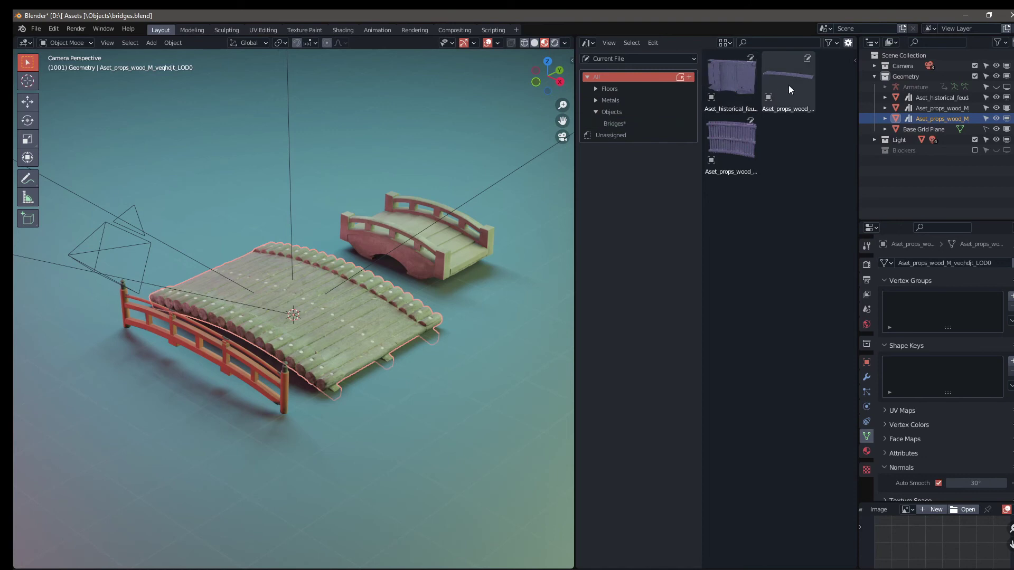
pyautogui.moveTo(794, 77); pyautogui.dragTo(619, 125)
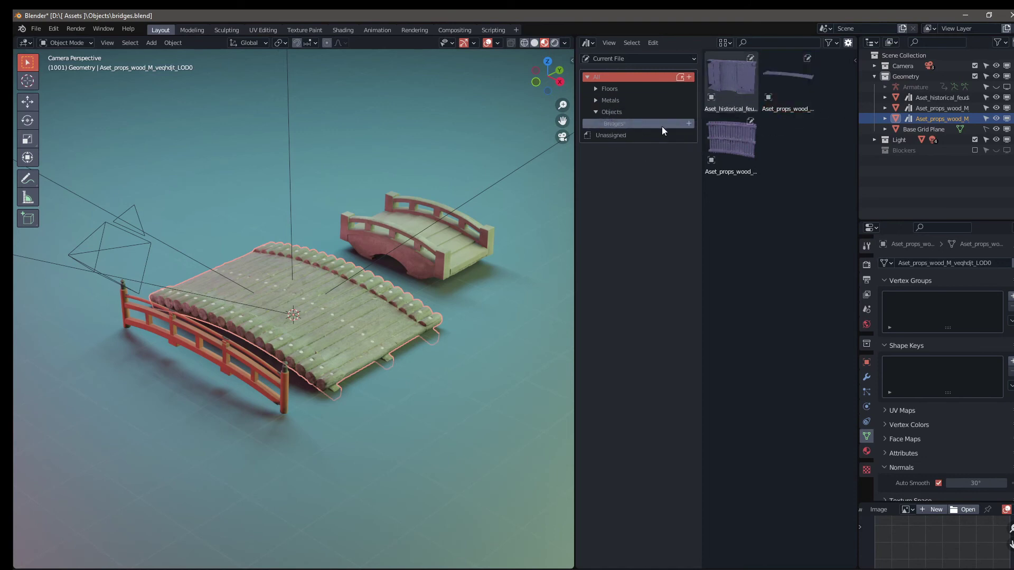
pyautogui.moveTo(731, 139); pyautogui.dragTo(617, 128)
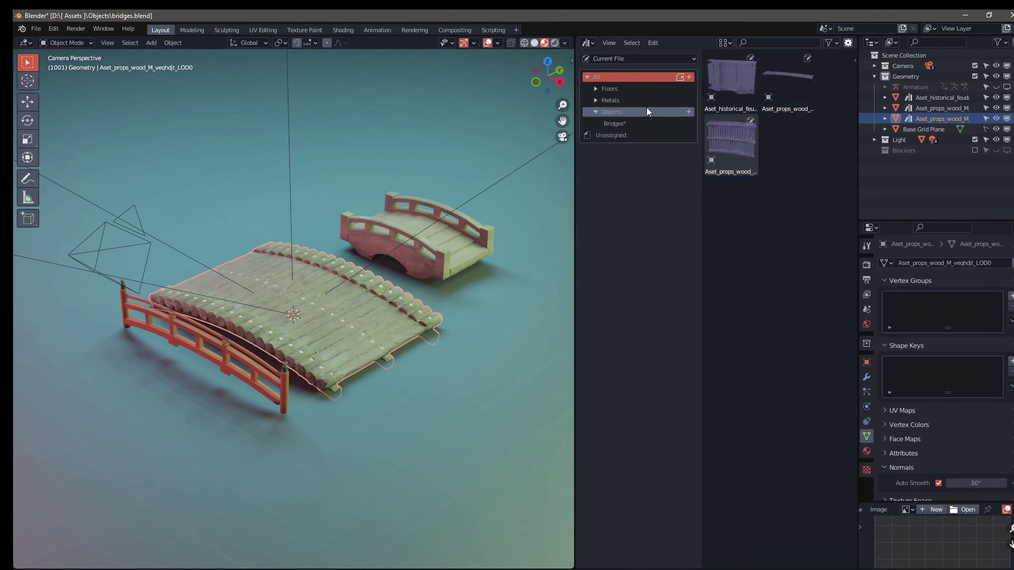
pyautogui.click(615, 90)
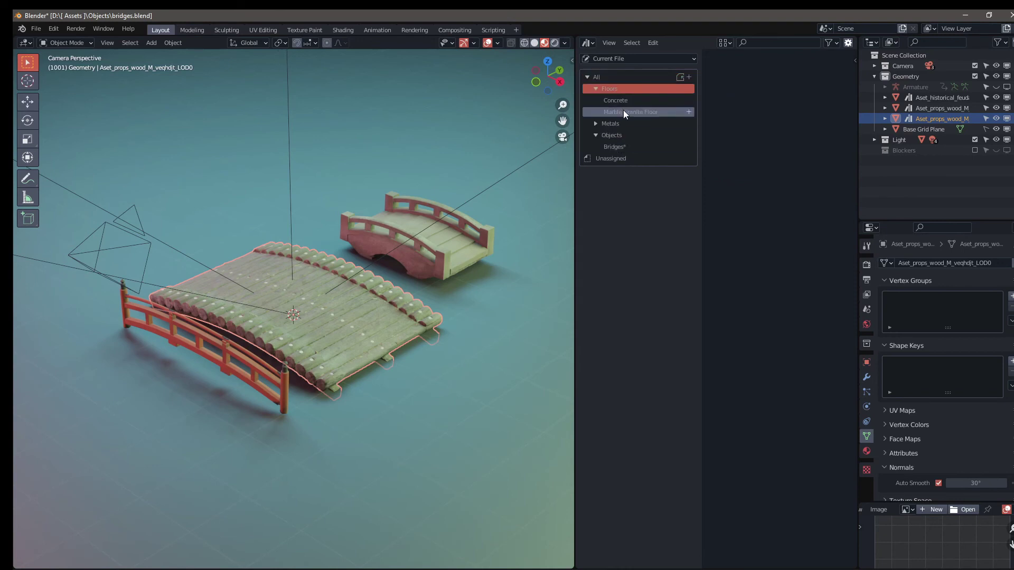
pyautogui.click(620, 145)
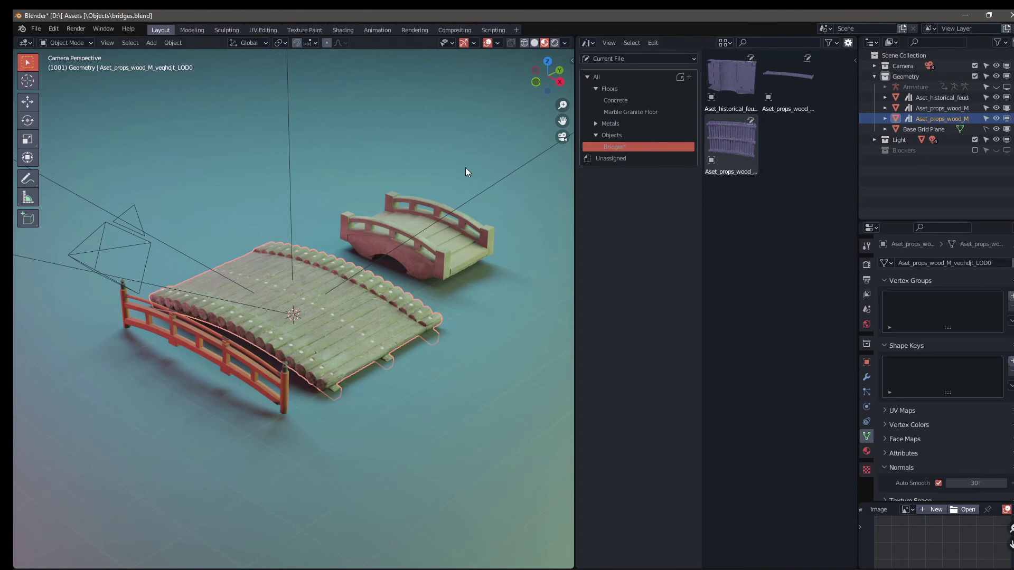
pyautogui.hotkey('ctrl', 's')
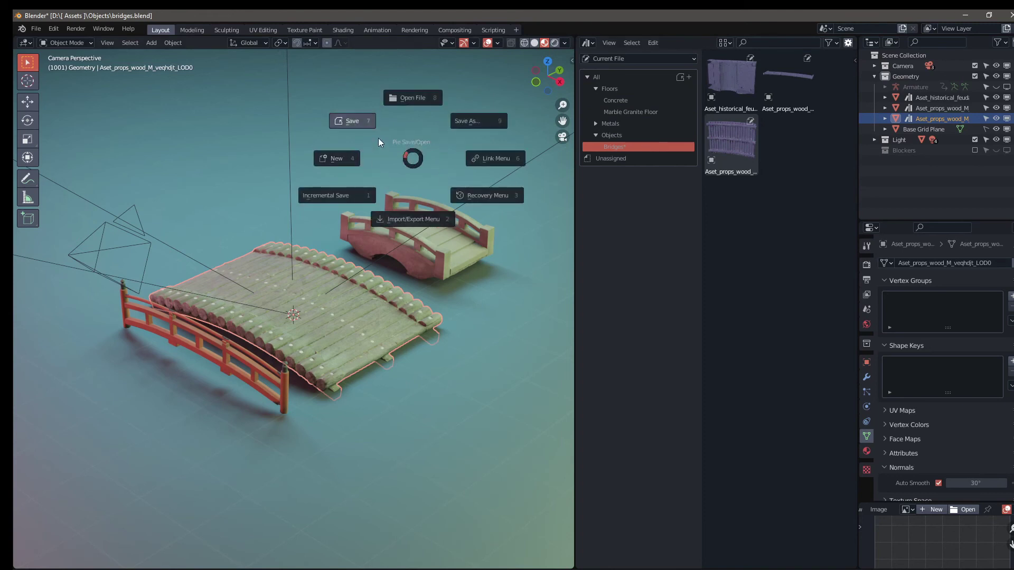
pyautogui.click(363, 119)
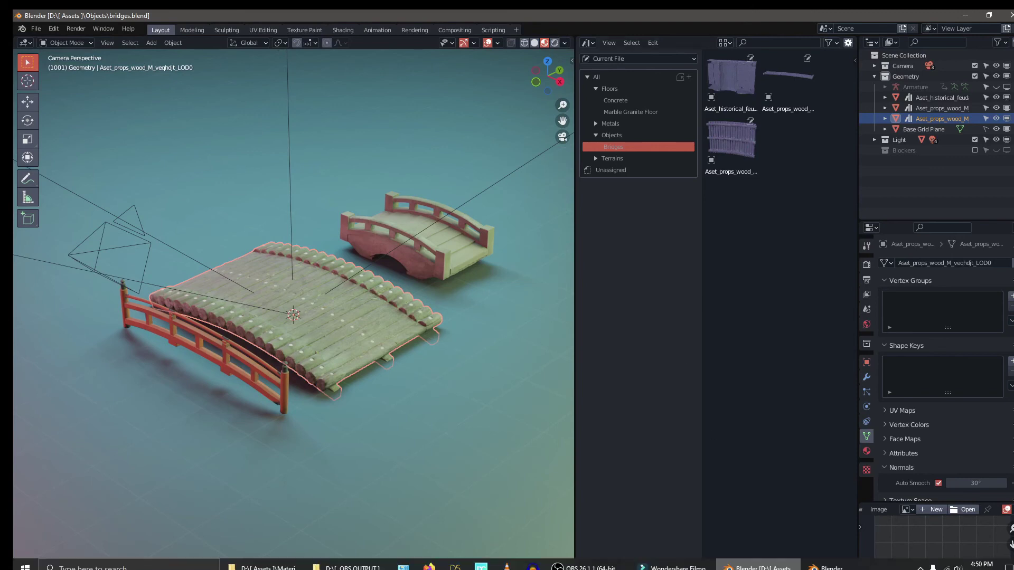
# Step: In the cube file, reload the library, show Objects > Bridges and select the wooden deck asset
pyautogui.click(843, 564)
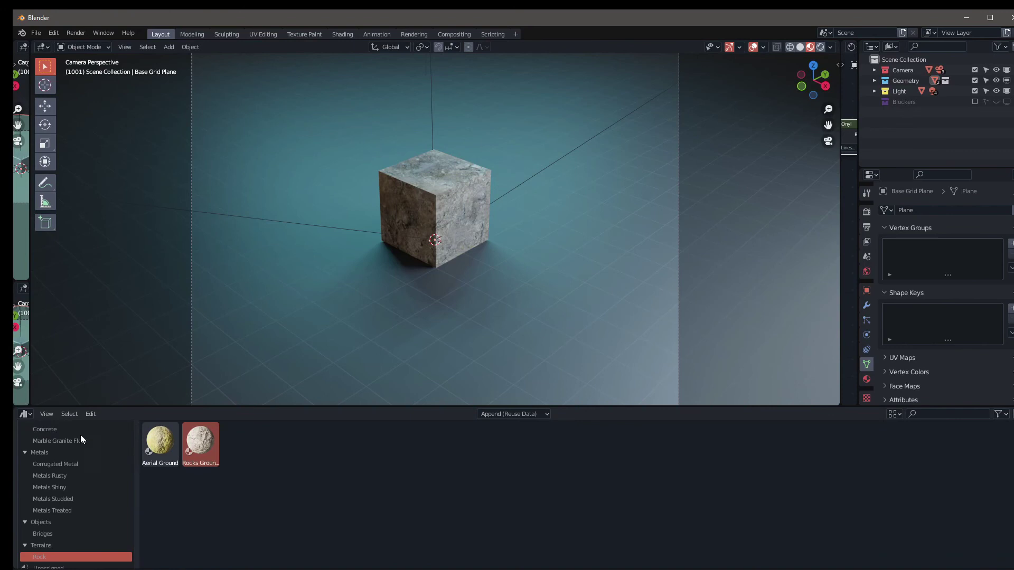
pyautogui.scroll(4, 134, 474)
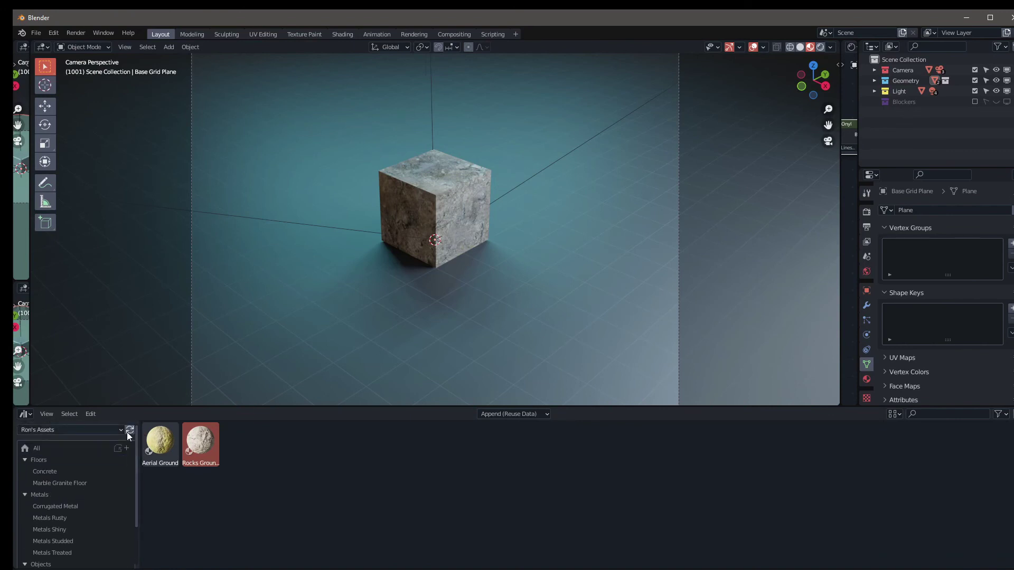
pyautogui.click(130, 430)
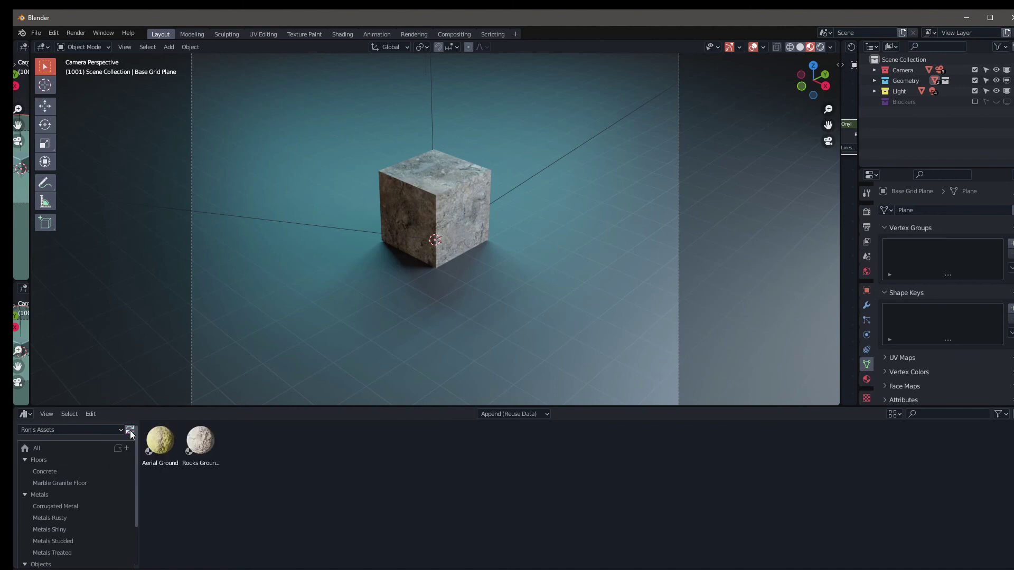
pyautogui.scroll(-3, 134, 477)
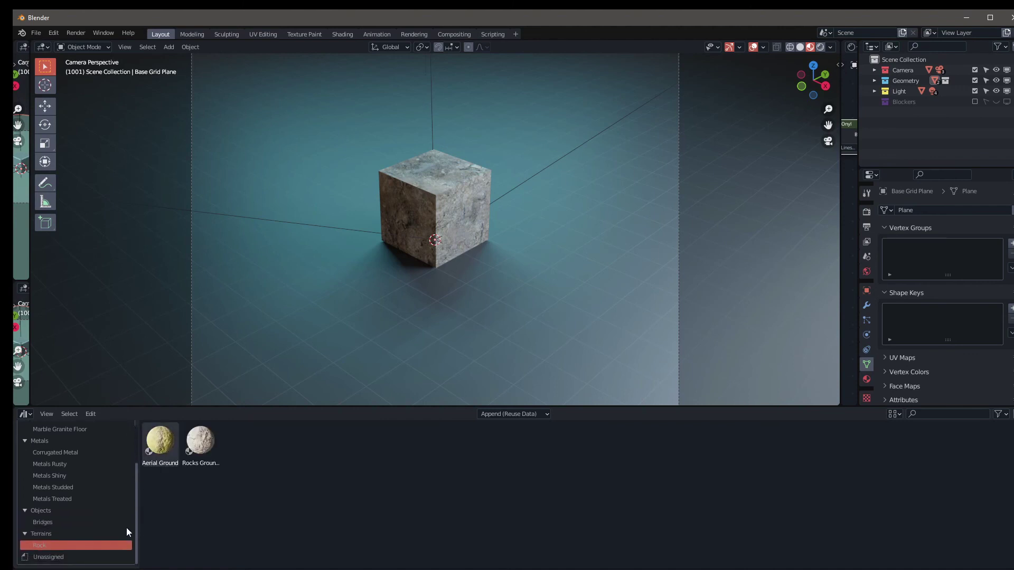
pyautogui.click(54, 522)
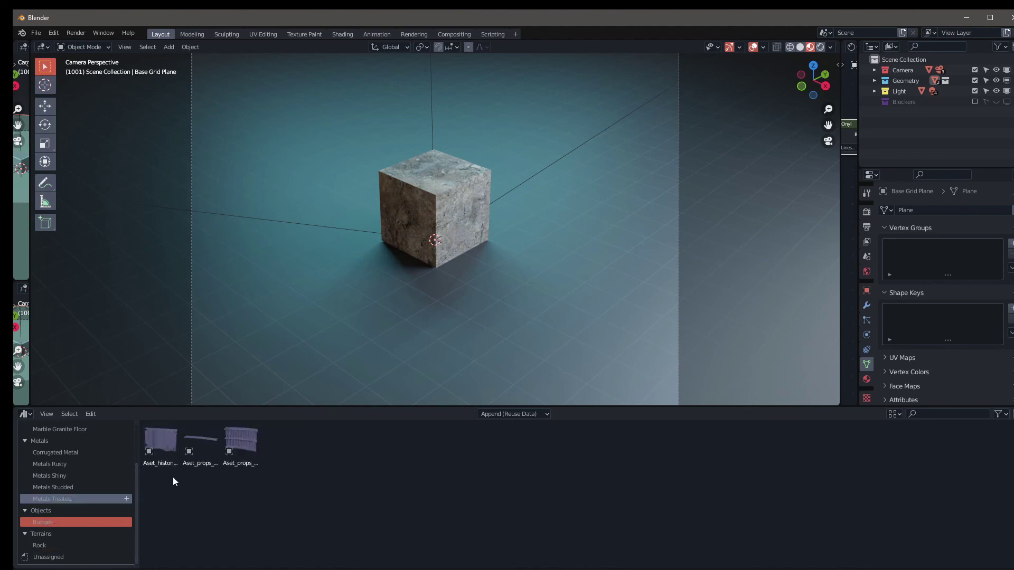
pyautogui.click(241, 443)
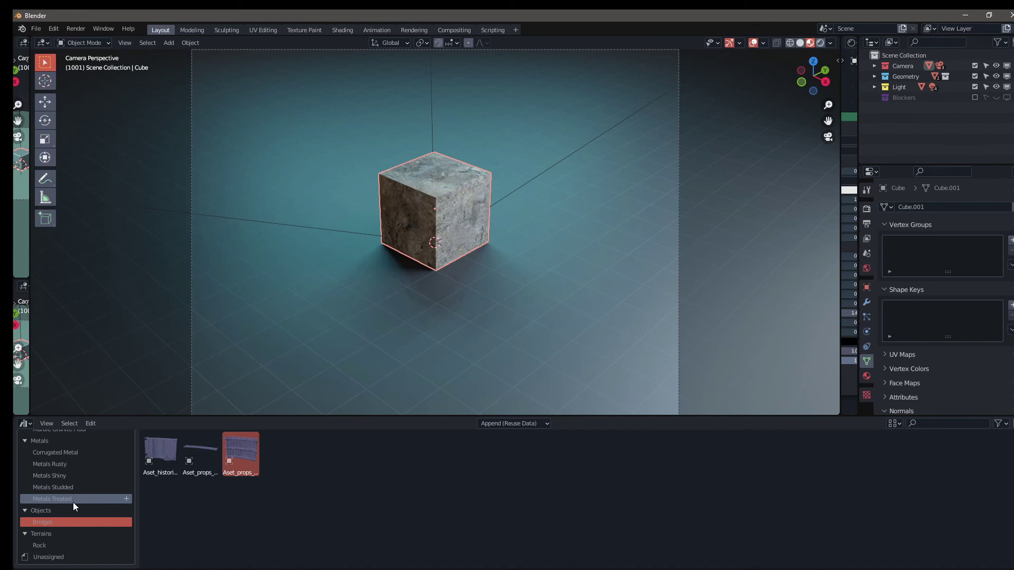
# Step: Place the wooden bridge deck beside the cube and rotate it 90° about X
pyautogui.moveTo(248, 451); pyautogui.dragTo(334, 332)
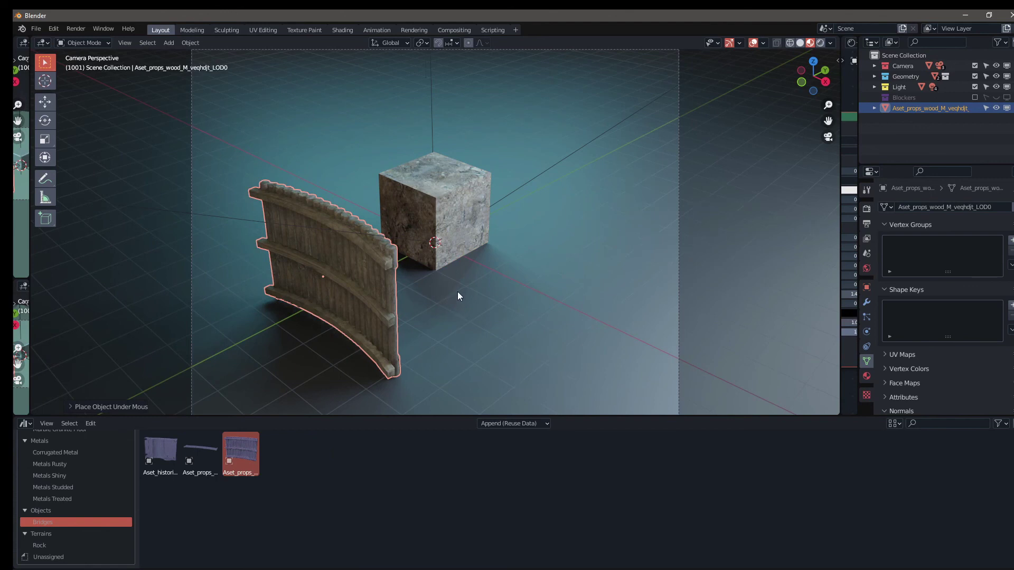
pyautogui.press('r')
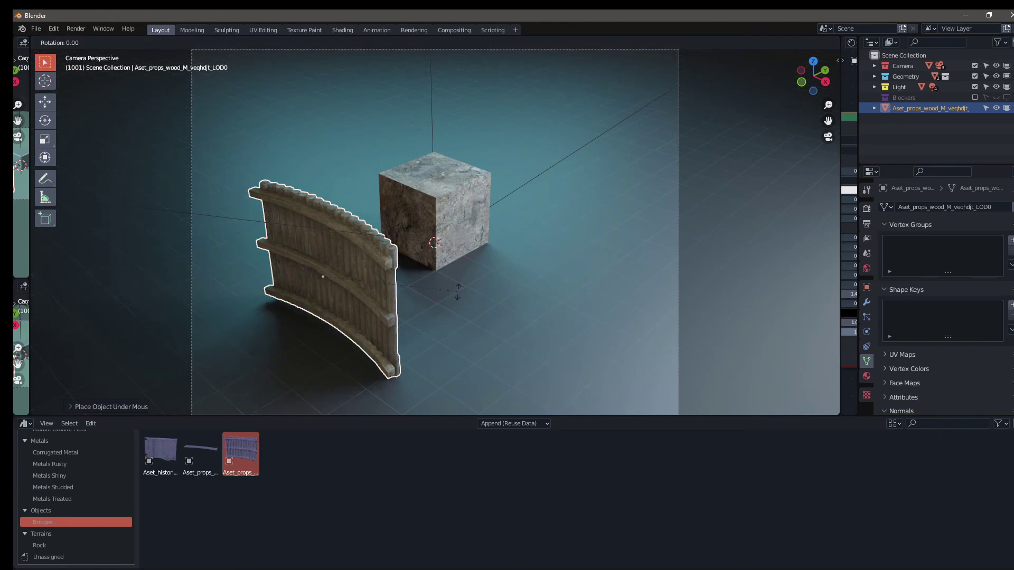
pyautogui.write('90')
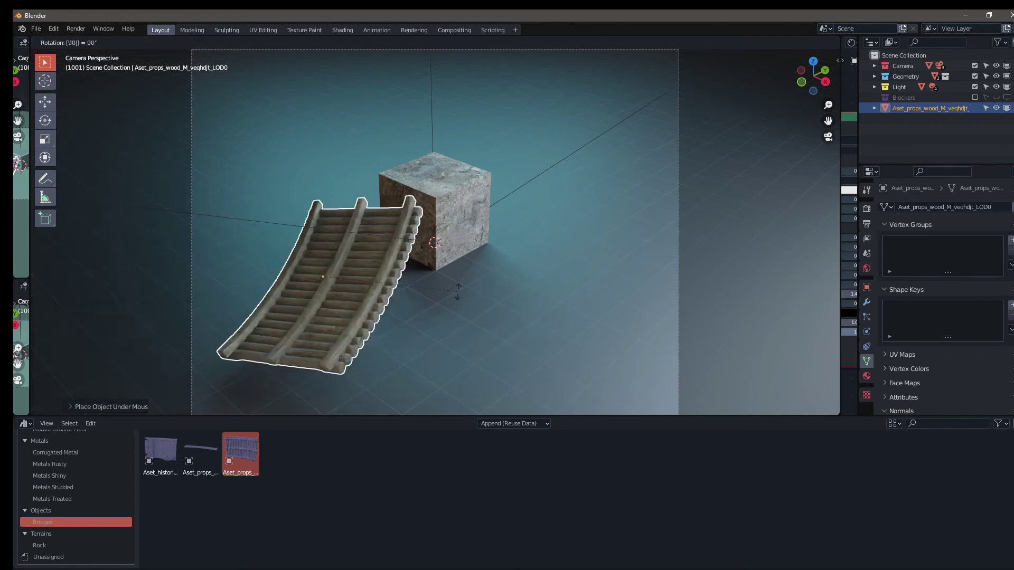
pyautogui.write('x')
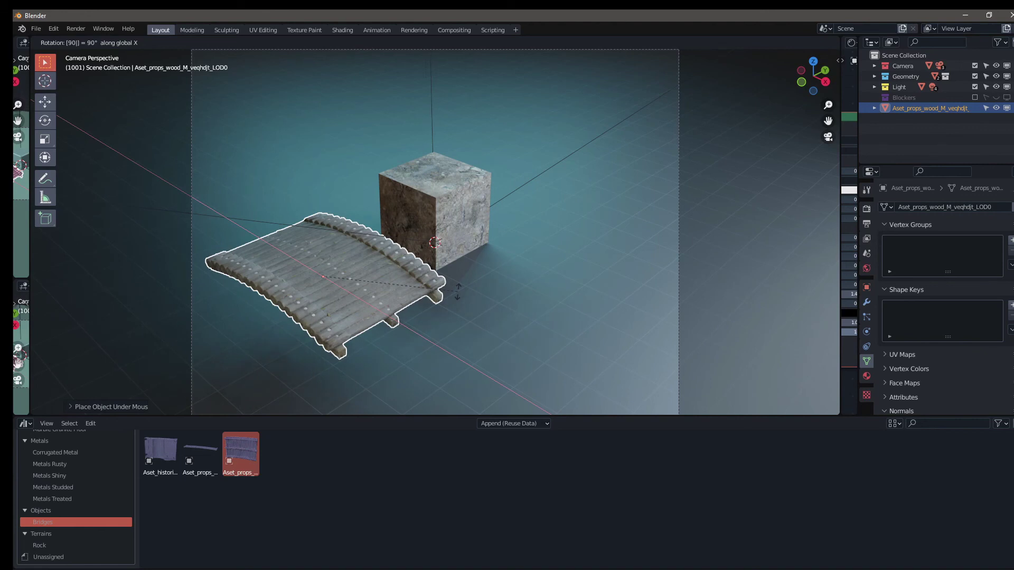
pyautogui.press('Return')
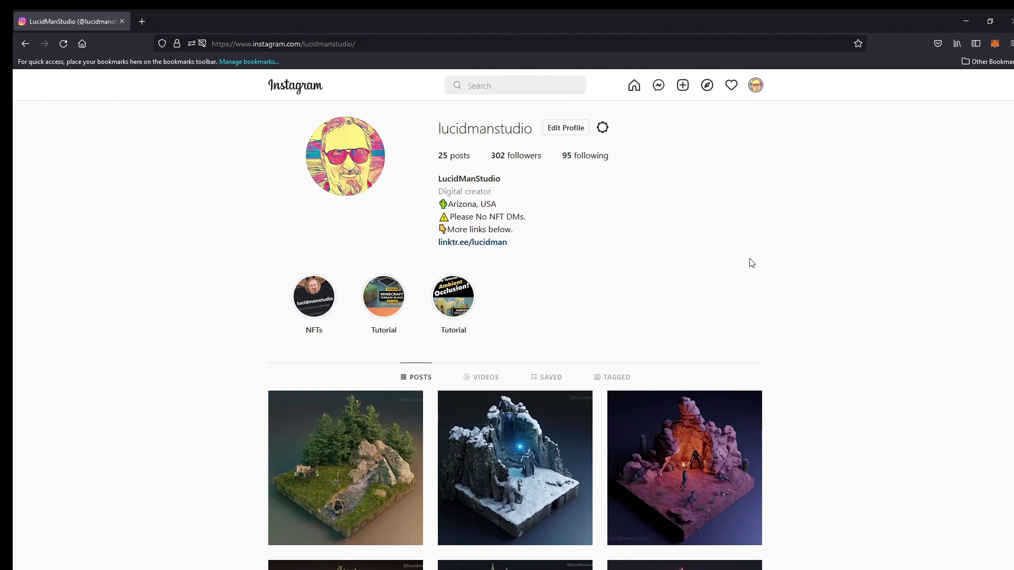
pyautogui.scroll(-7, 752, 263)
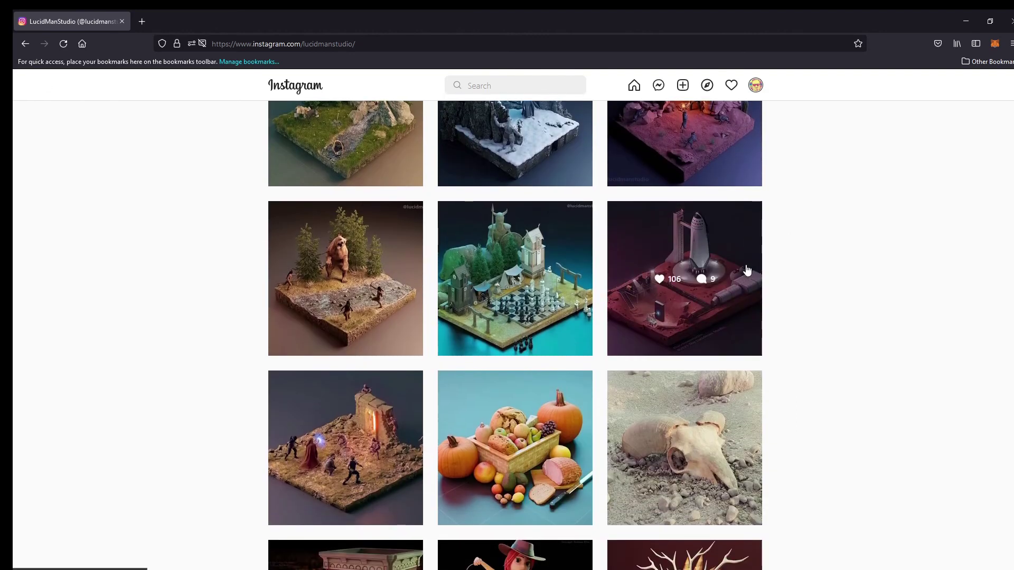
pyautogui.scroll(-3, 746, 270)
pyautogui.scroll(10, 746, 274)
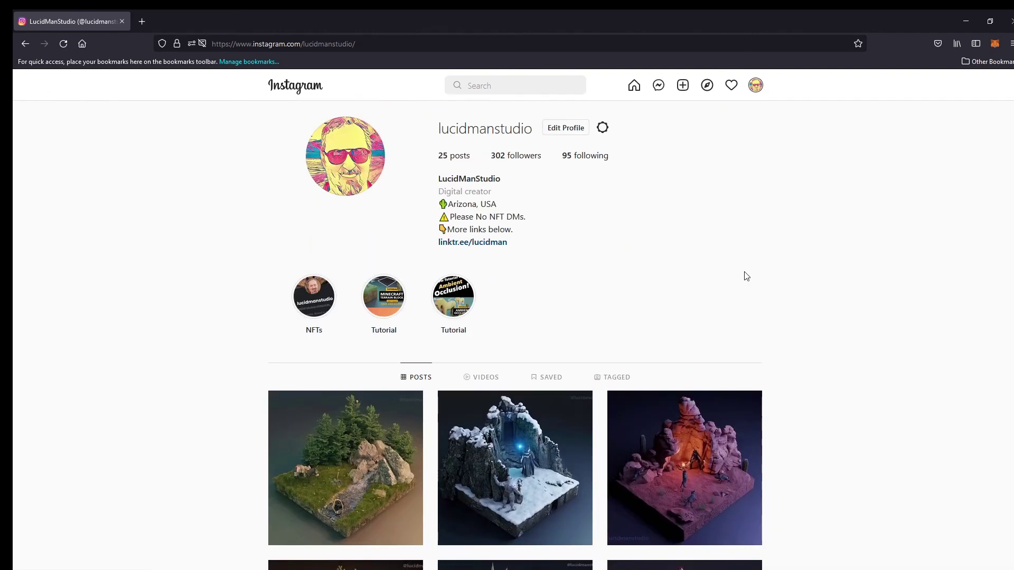